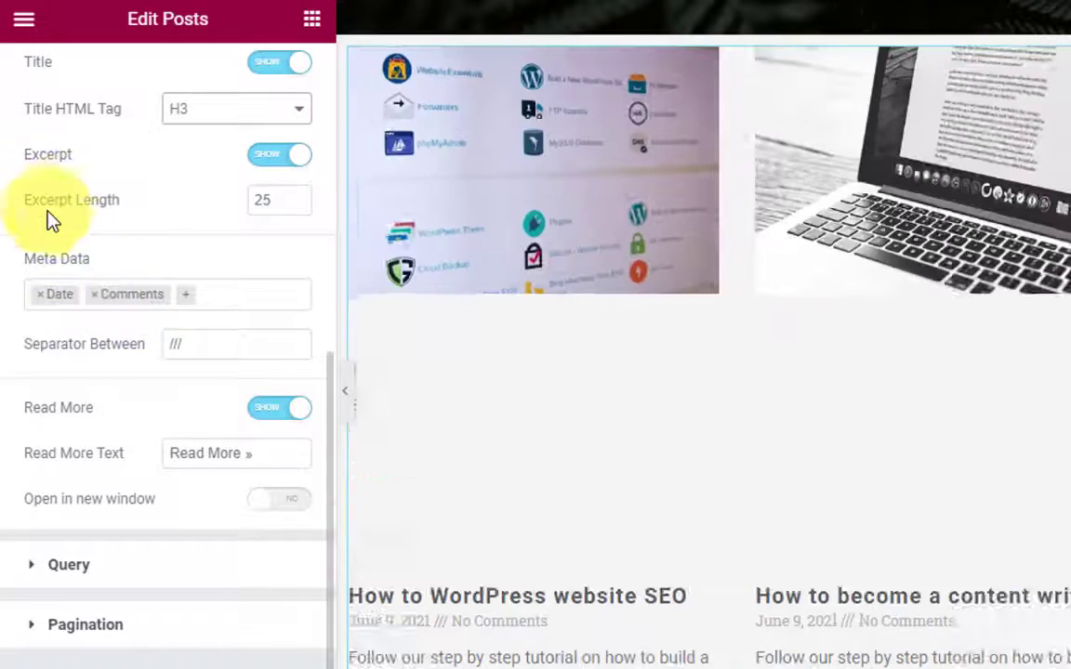
# - Set the posts' excerpt length to 20
pyautogui.moveTo(278, 200); pyautogui.dragTo(248, 206)
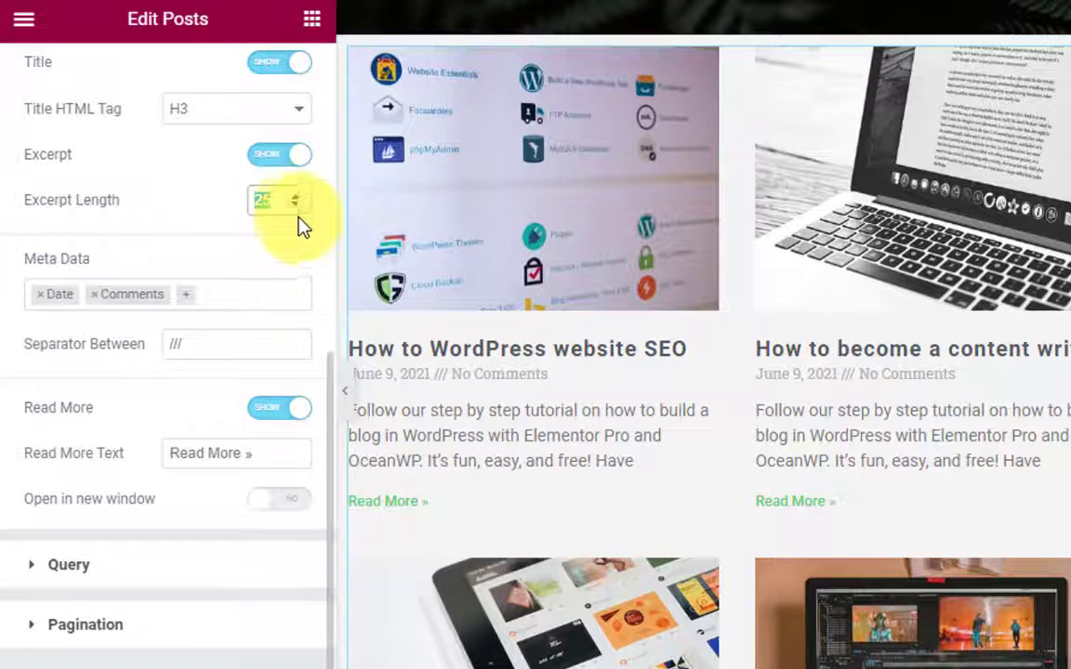
pyautogui.write('23')
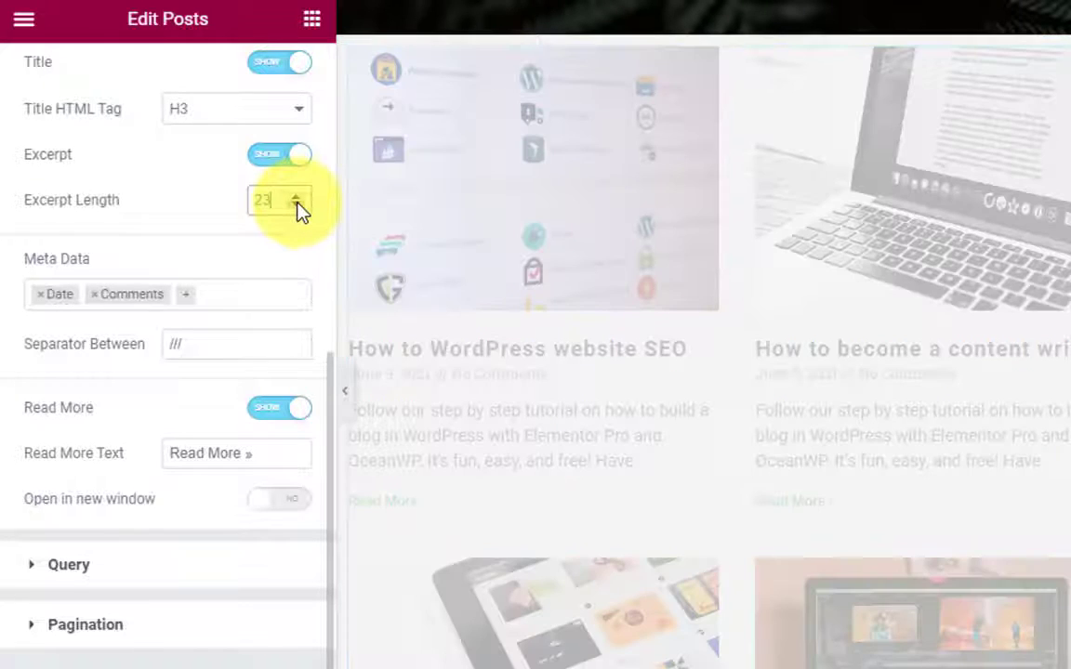
pyautogui.press('BackSpace')
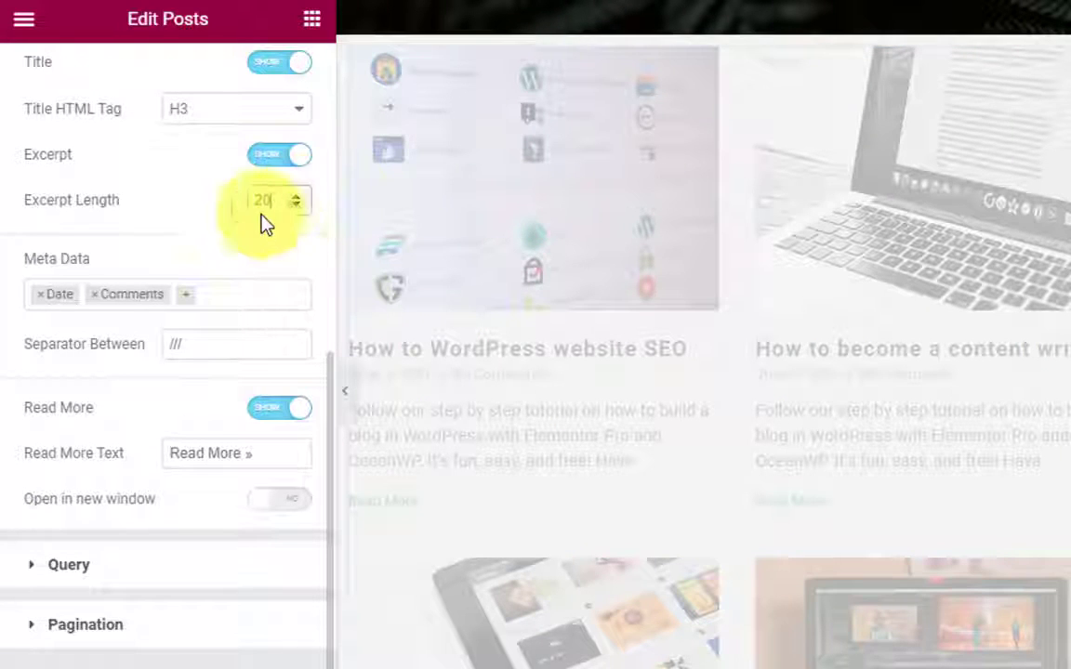
pyautogui.write('0')
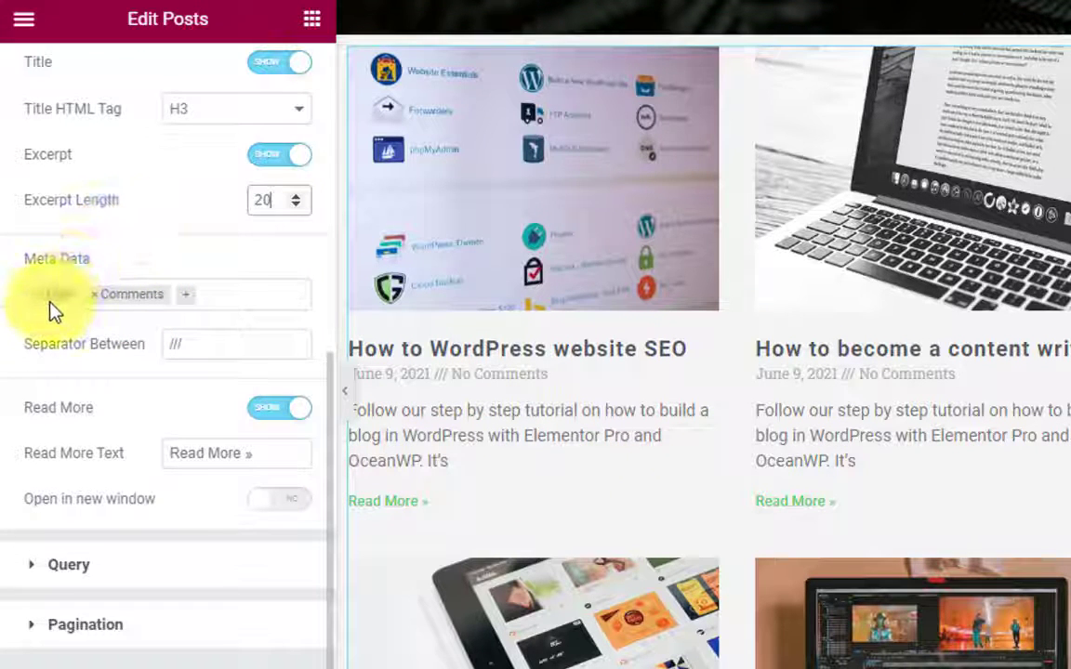
# - Examine the metadata line under the post titles in the full-width preview, and bring the widget settings back
pyautogui.moveTo(28, 270); pyautogui.dragTo(139, 268)
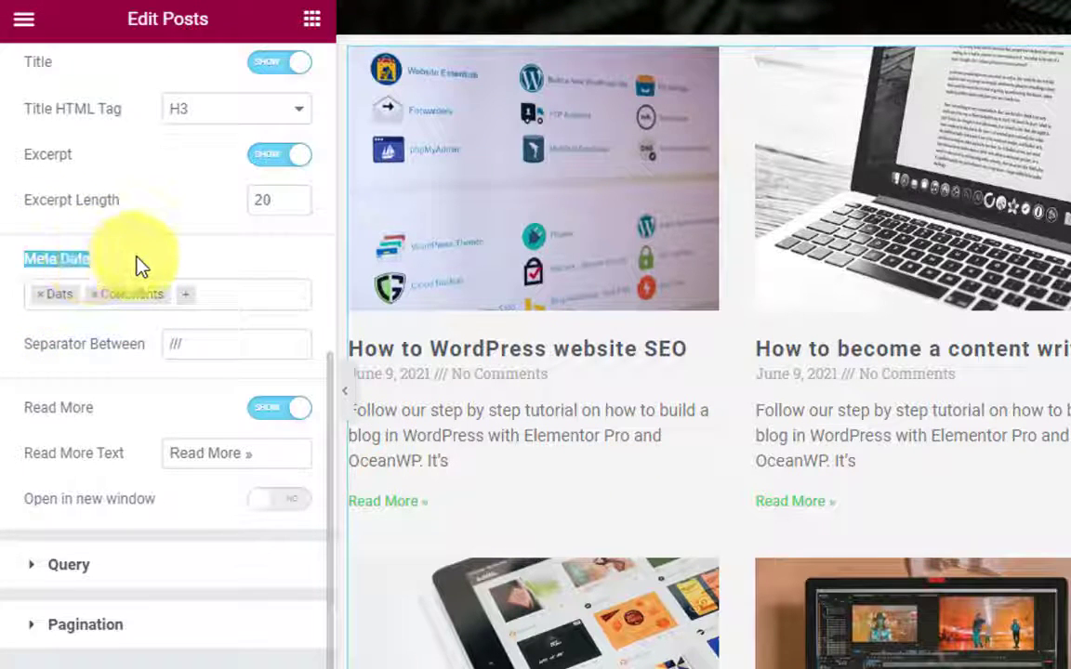
pyautogui.click(120, 298)
pyautogui.moveTo(61, 302); pyautogui.dragTo(192, 310)
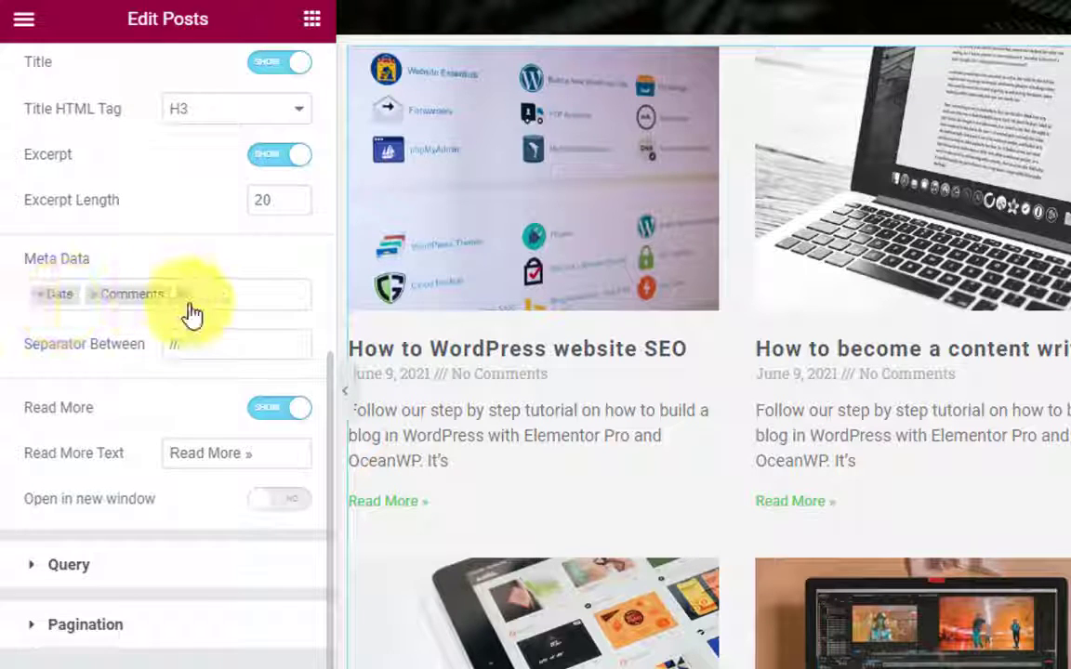
pyautogui.click(196, 310)
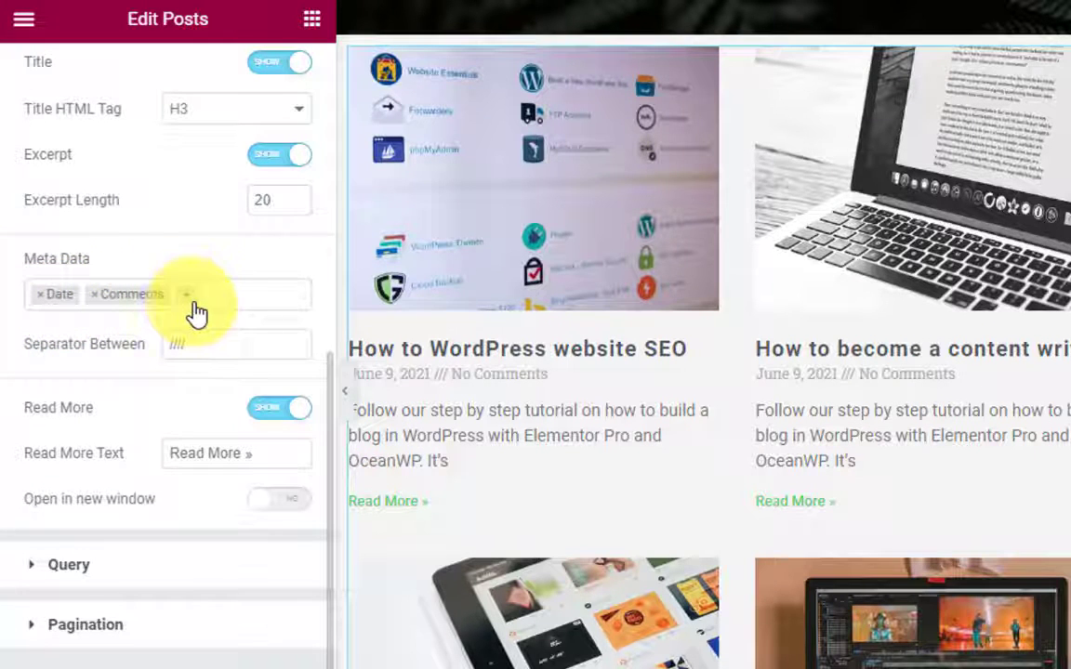
pyautogui.click(345, 391)
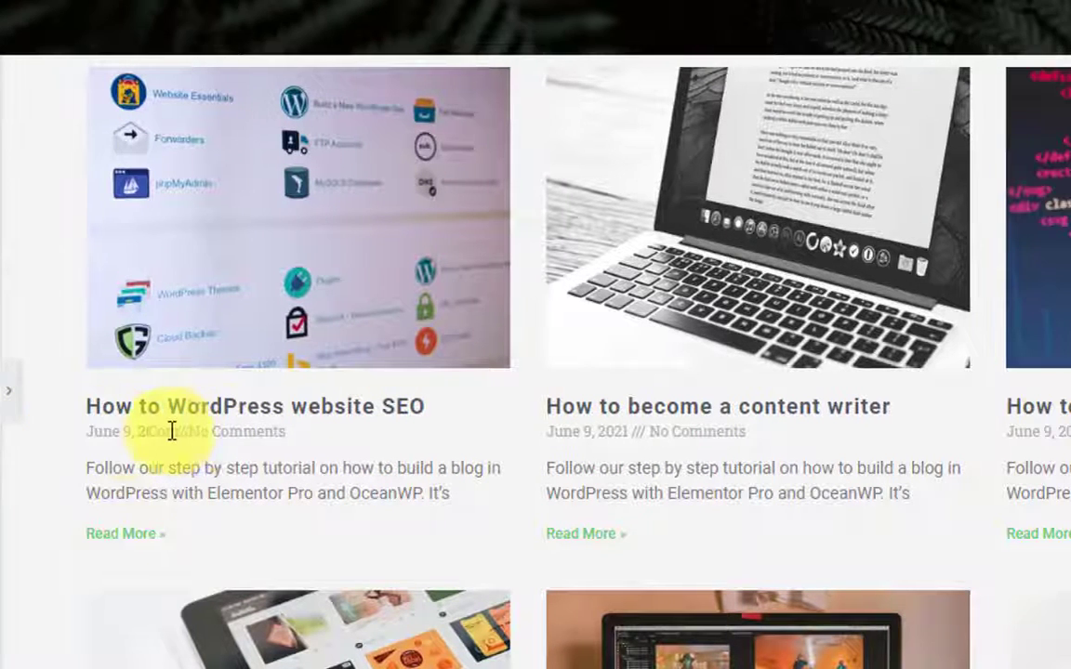
pyautogui.click(10, 409)
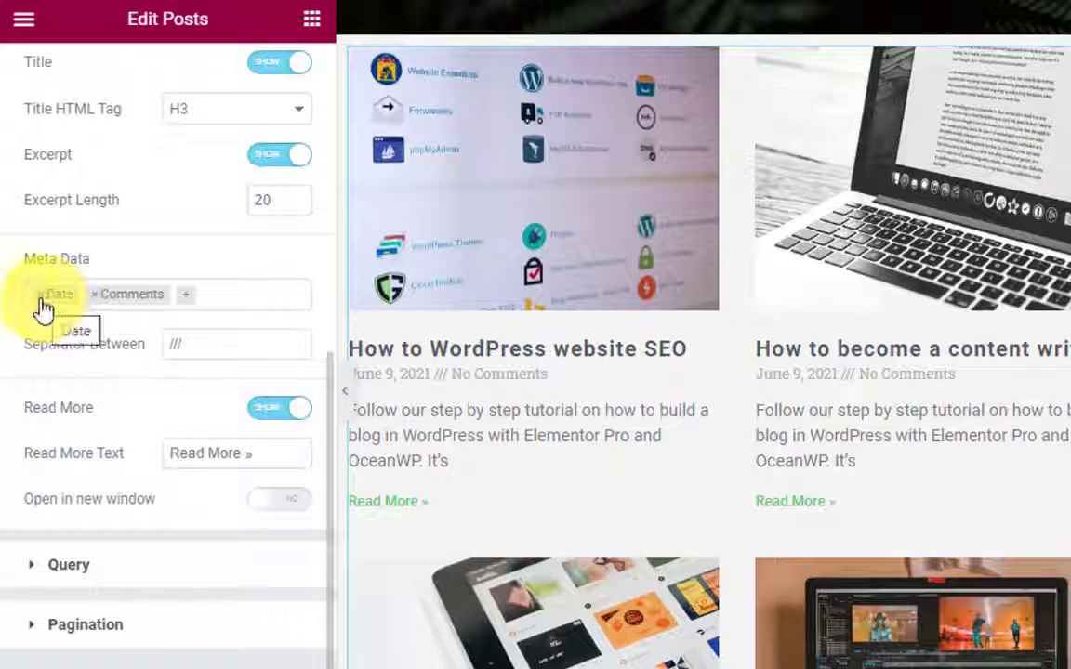
# - Remove Date and Comments from the posts' metadata
pyautogui.click(43, 303)
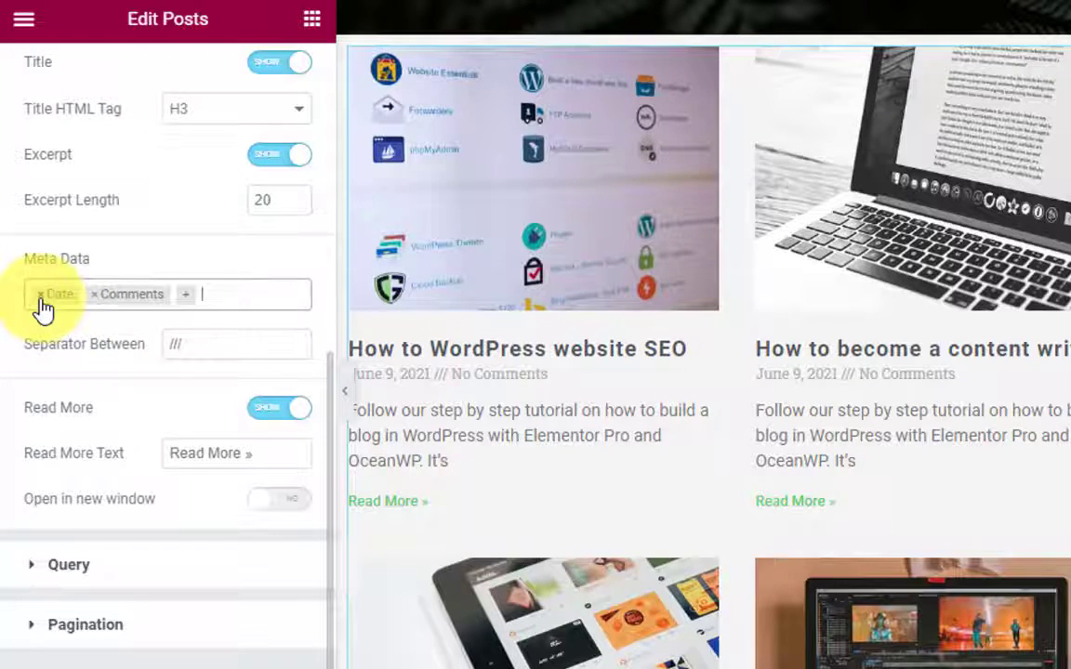
pyautogui.click(41, 296)
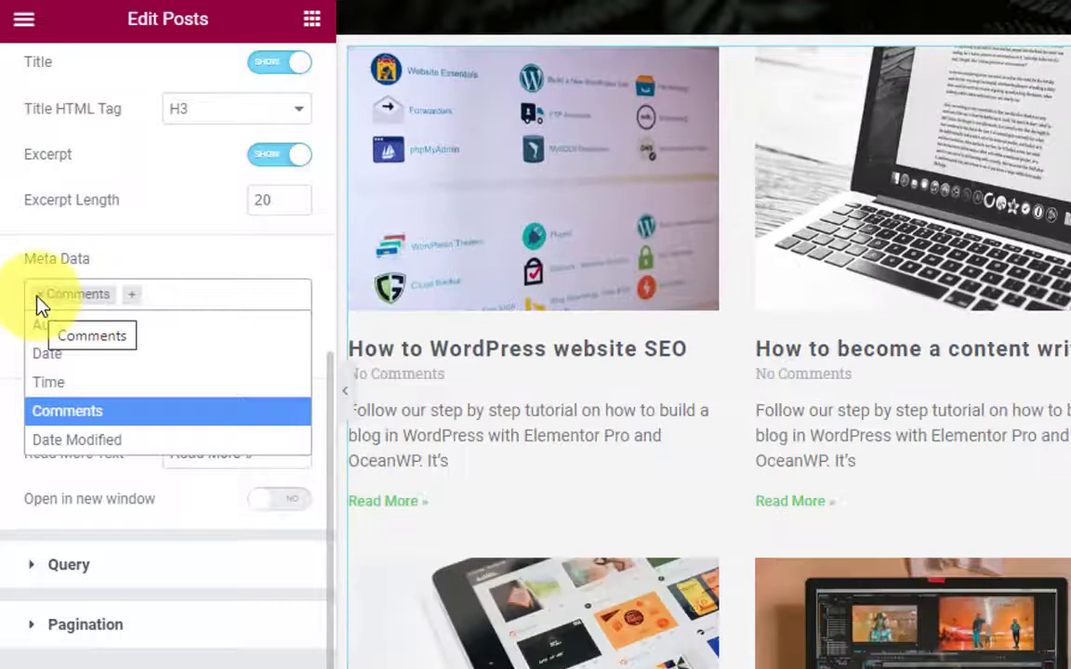
pyautogui.click(40, 305)
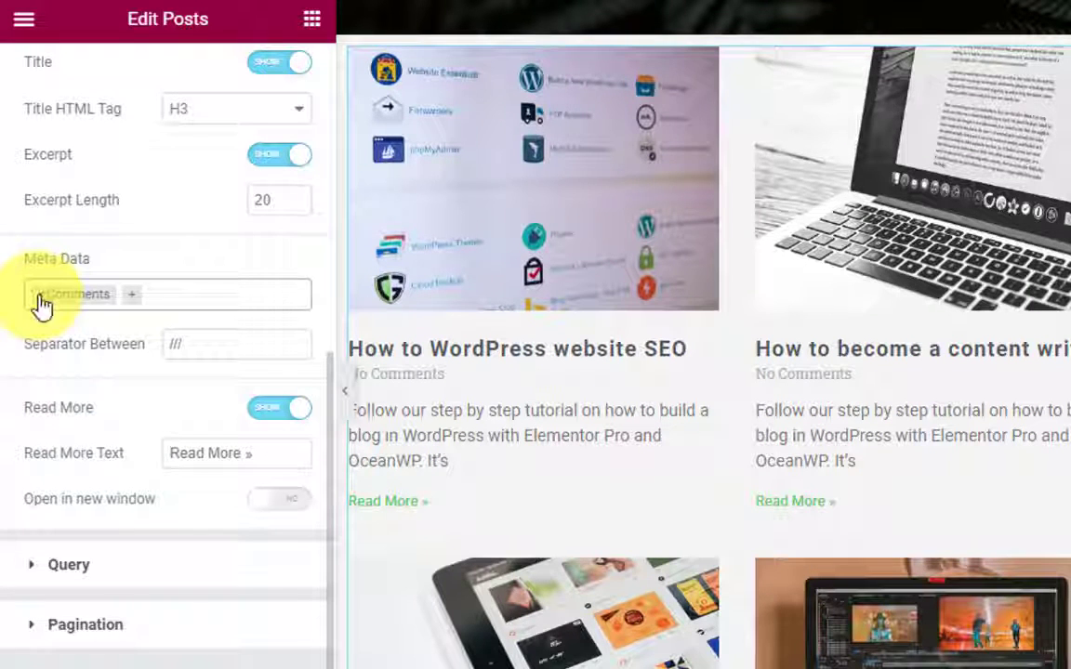
pyautogui.click(40, 297)
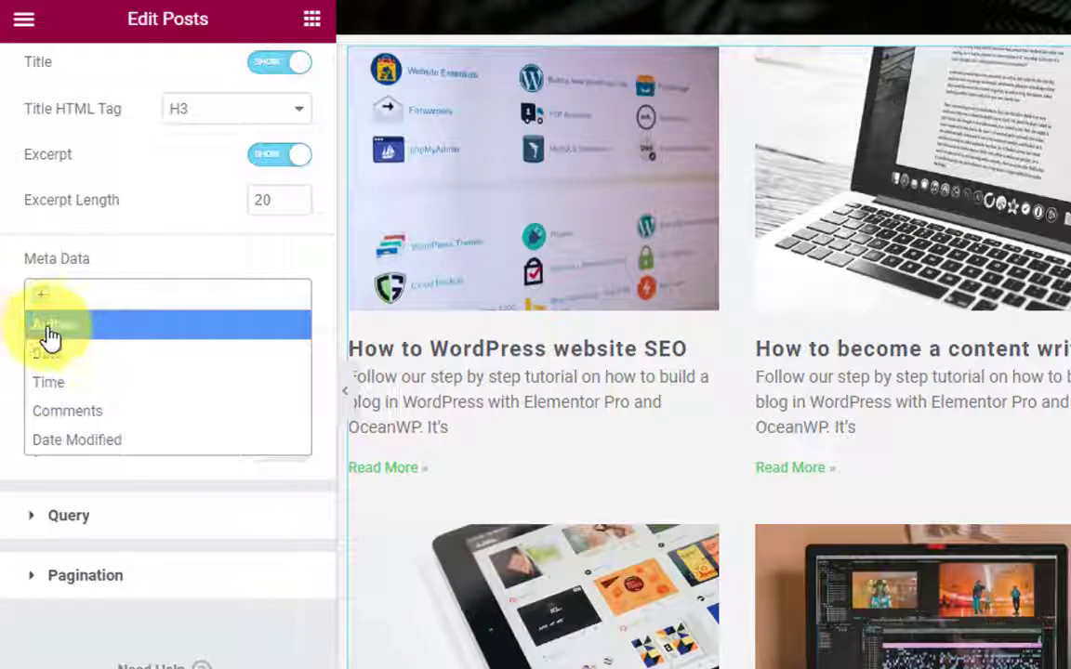
pyautogui.click(37, 303)
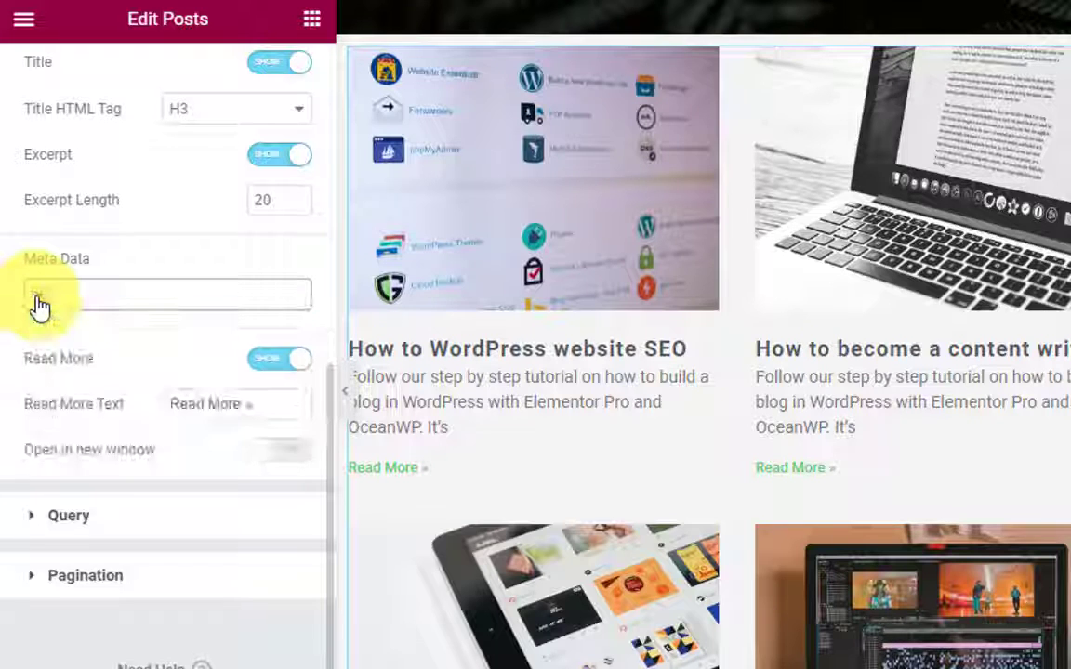
# - Add Author and Date to the posts' metadata
pyautogui.click(38, 305)
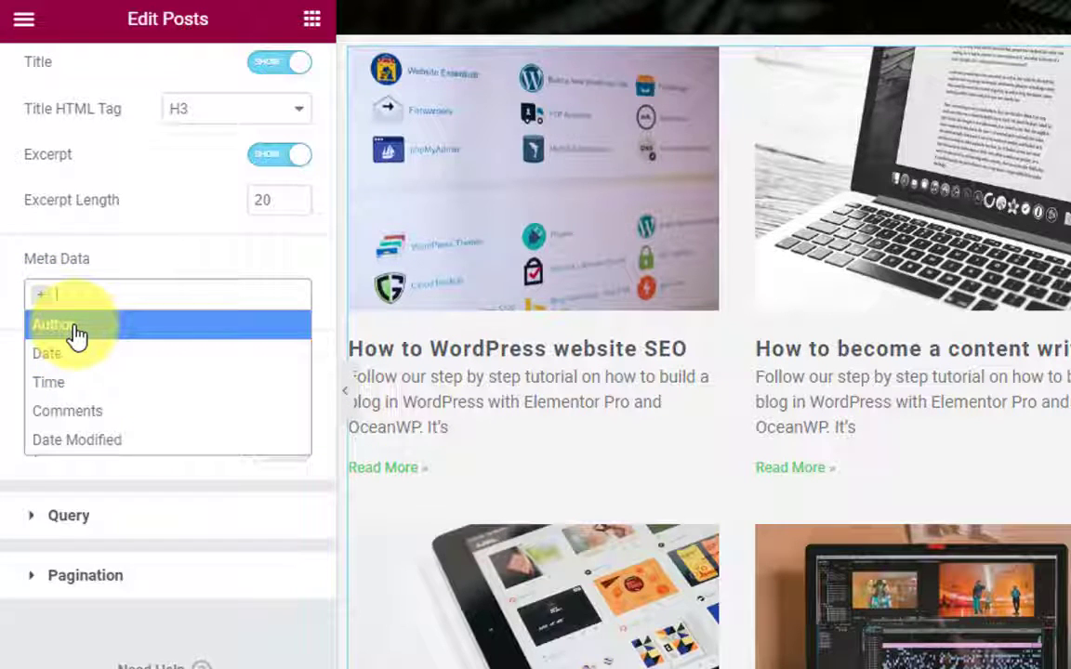
pyautogui.click(77, 330)
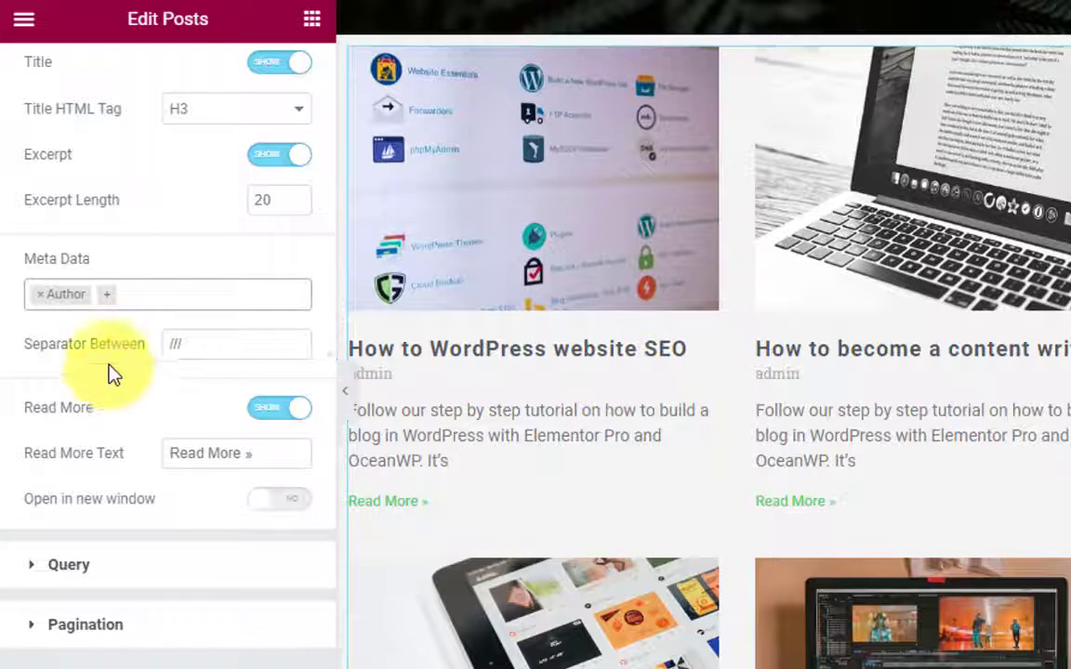
pyautogui.click(119, 304)
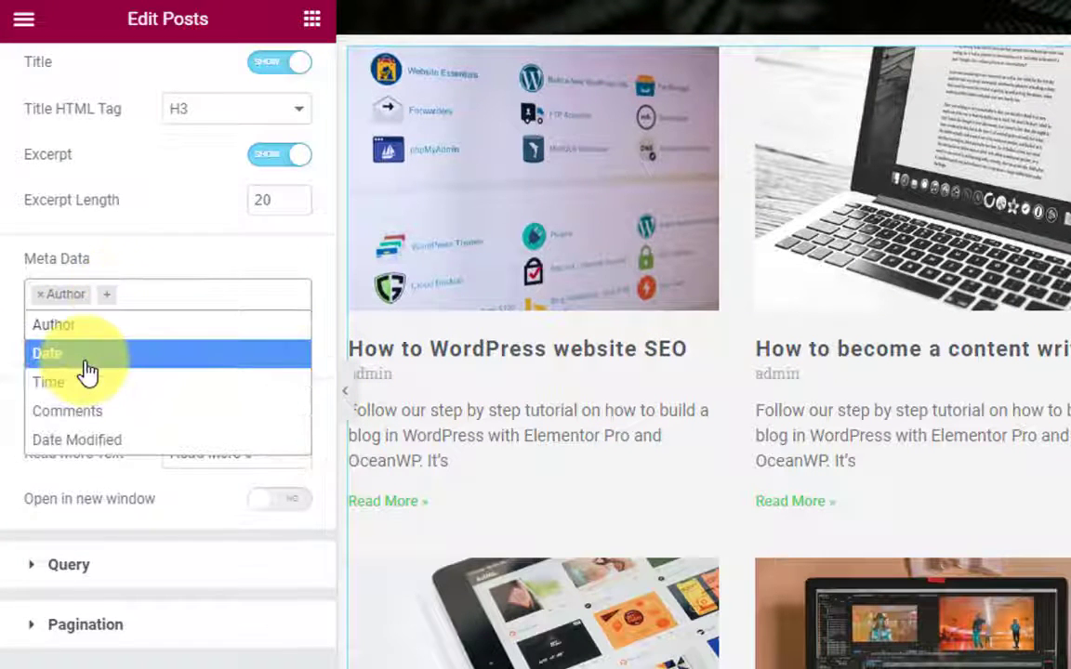
pyautogui.click(110, 354)
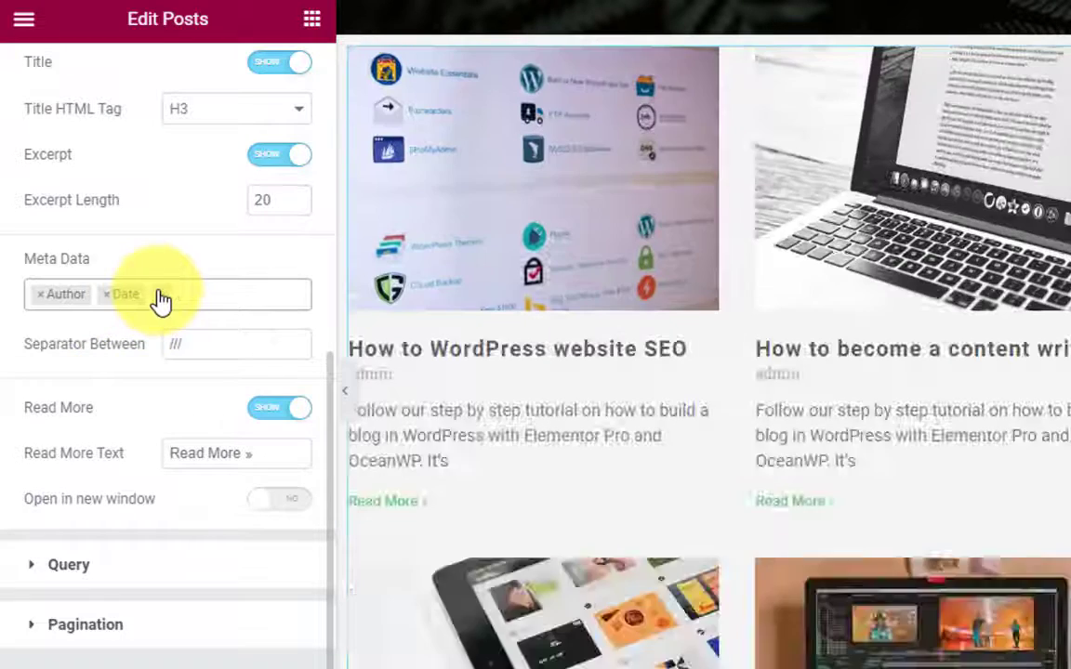
pyautogui.click(158, 299)
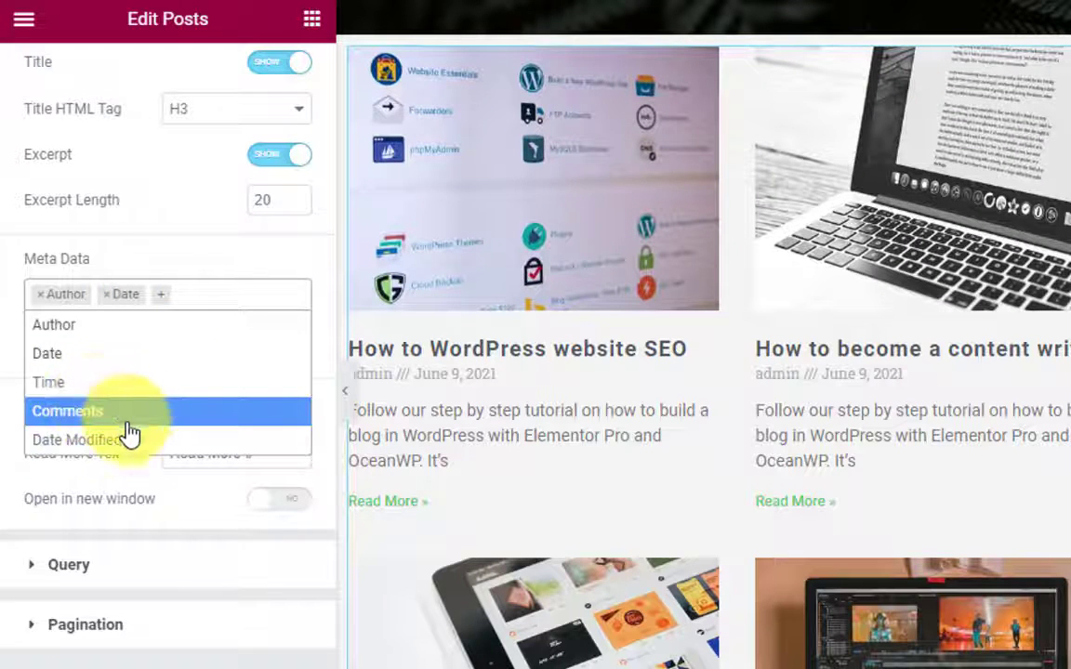
pyautogui.click(202, 267)
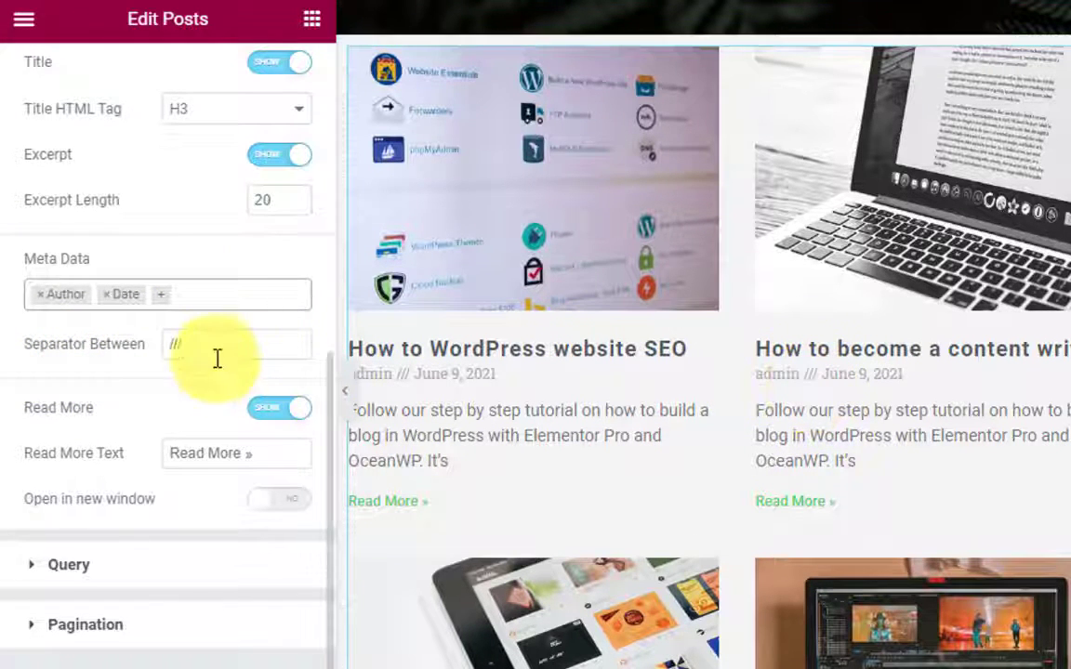
# - Replace the separator between the metadata items with a hyphen (-)
pyautogui.press('BackSpace')
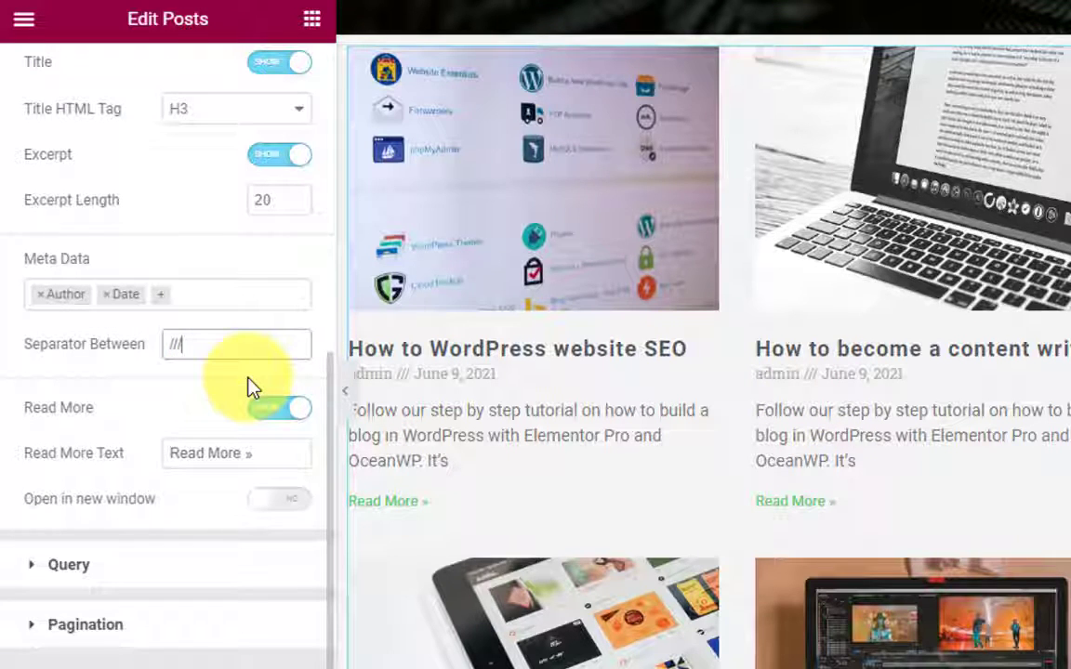
pyautogui.press('BackSpace')
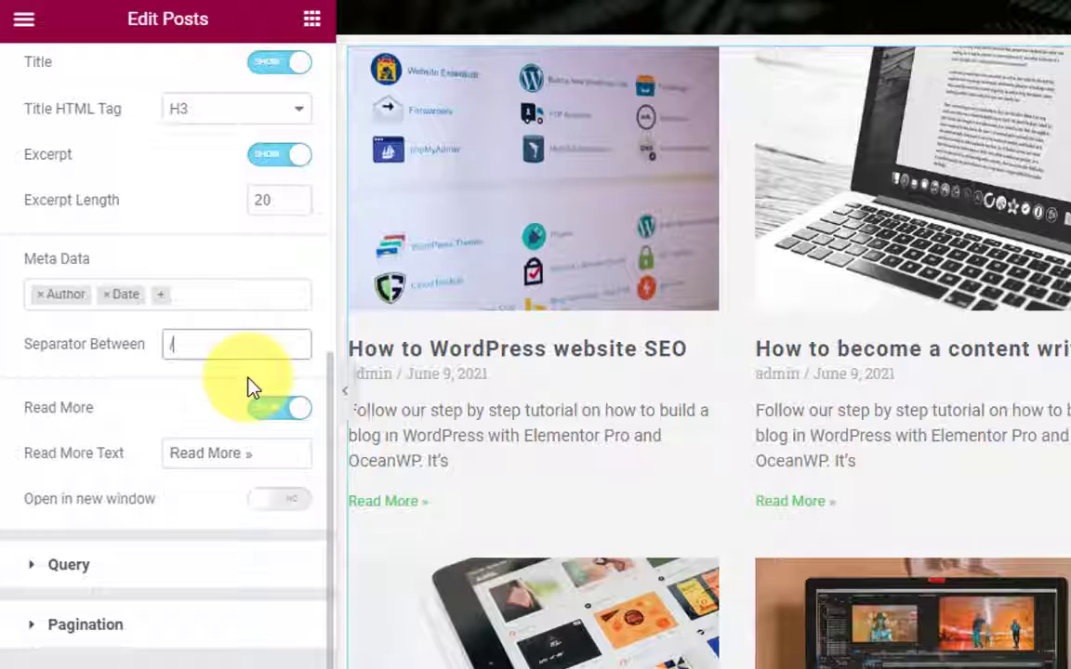
pyautogui.press('BackSpace')
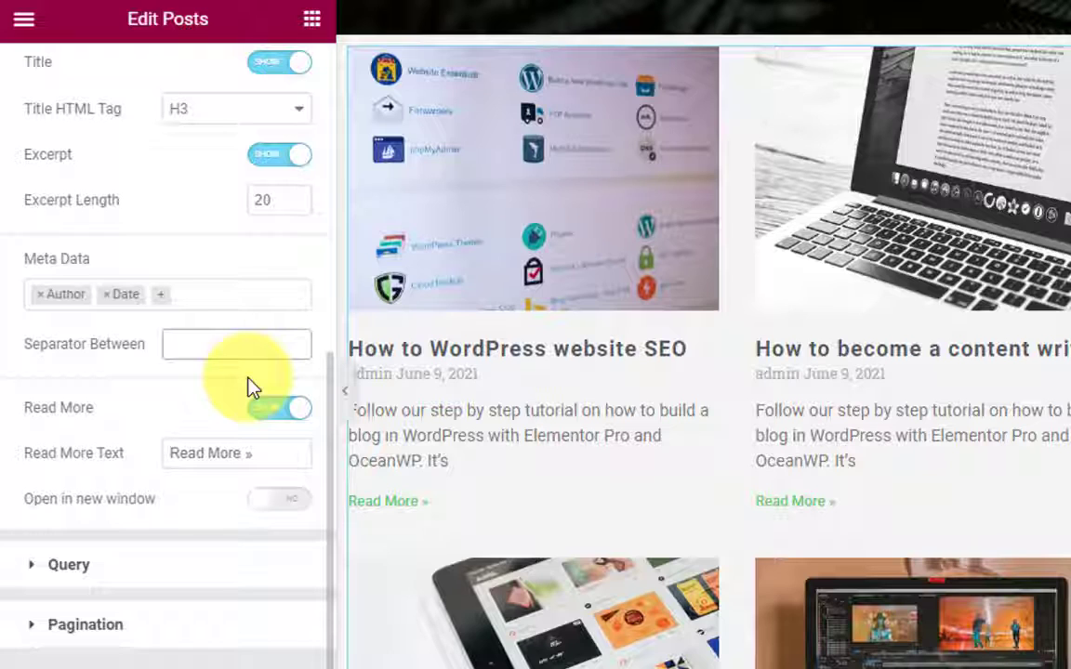
pyautogui.write('_')
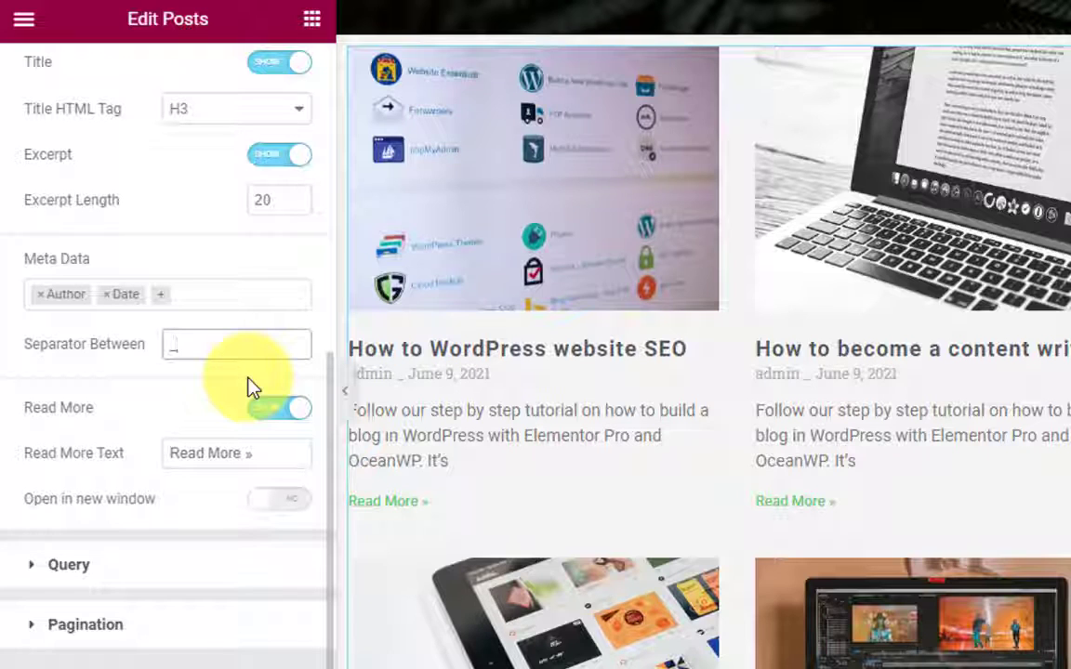
pyautogui.press('BackSpace')
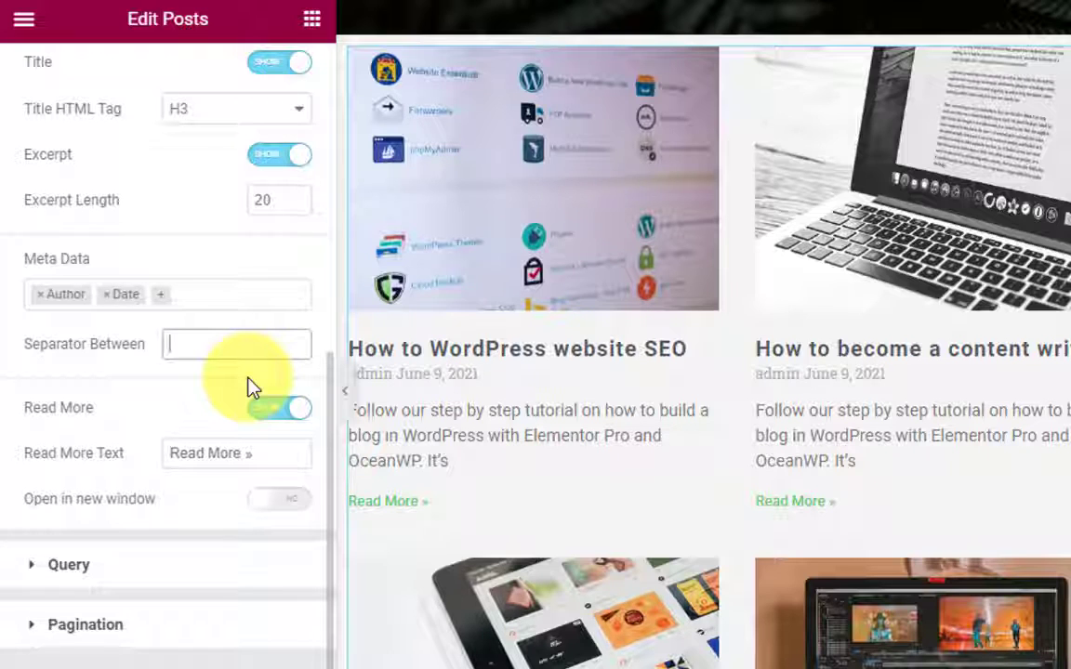
pyautogui.write('-')
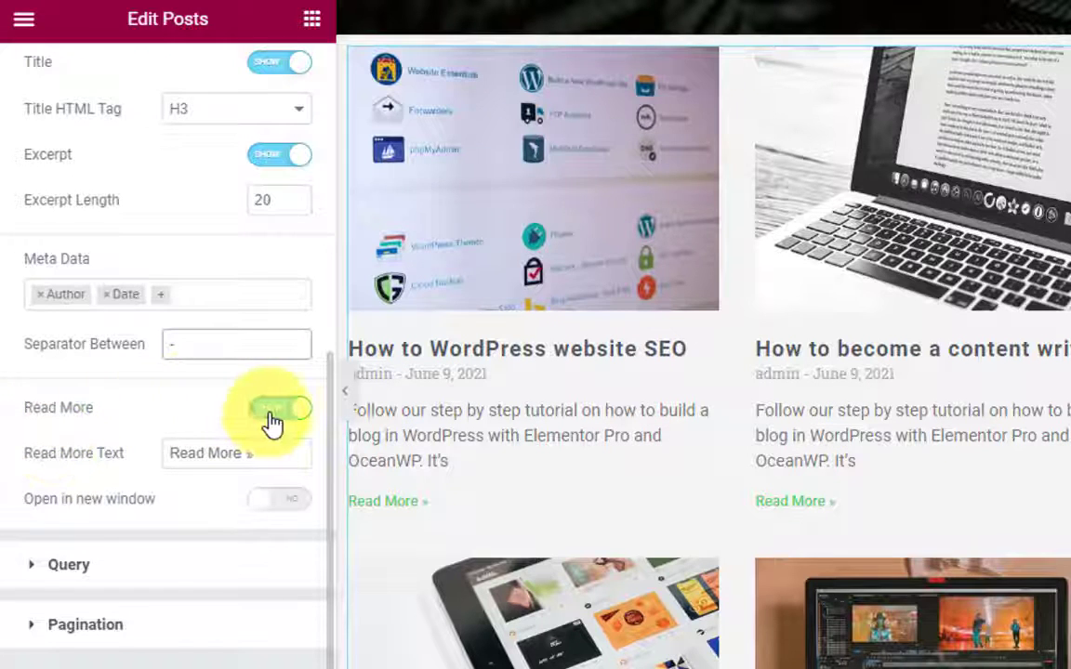
# - Hide the Read More link under the posts and show it again
pyautogui.scroll(-1, 163, 442)
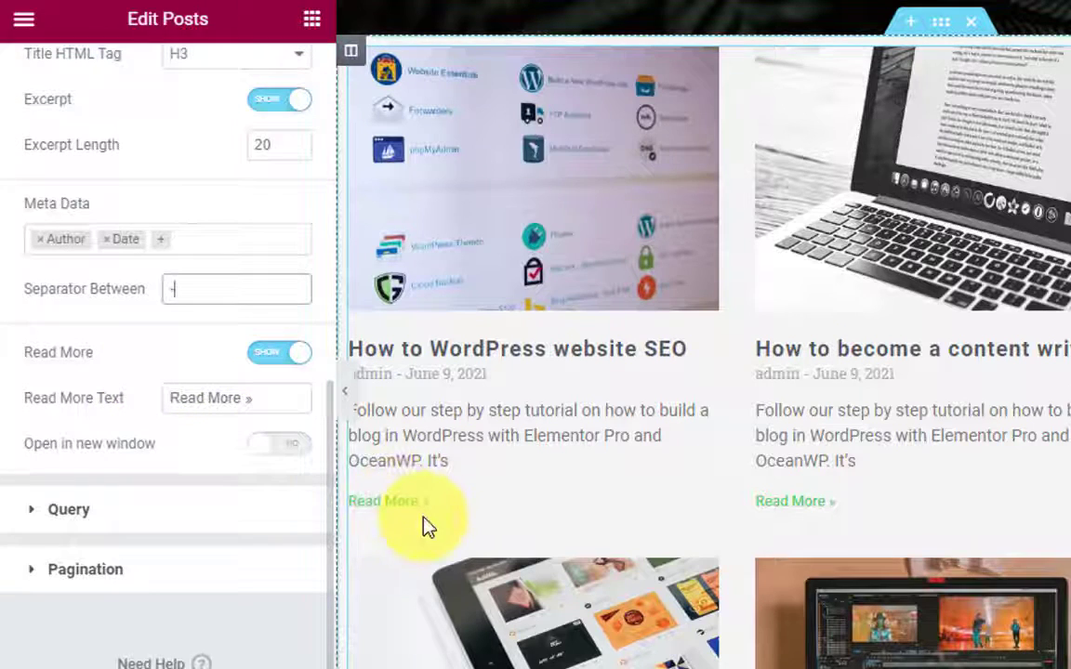
pyautogui.click(285, 367)
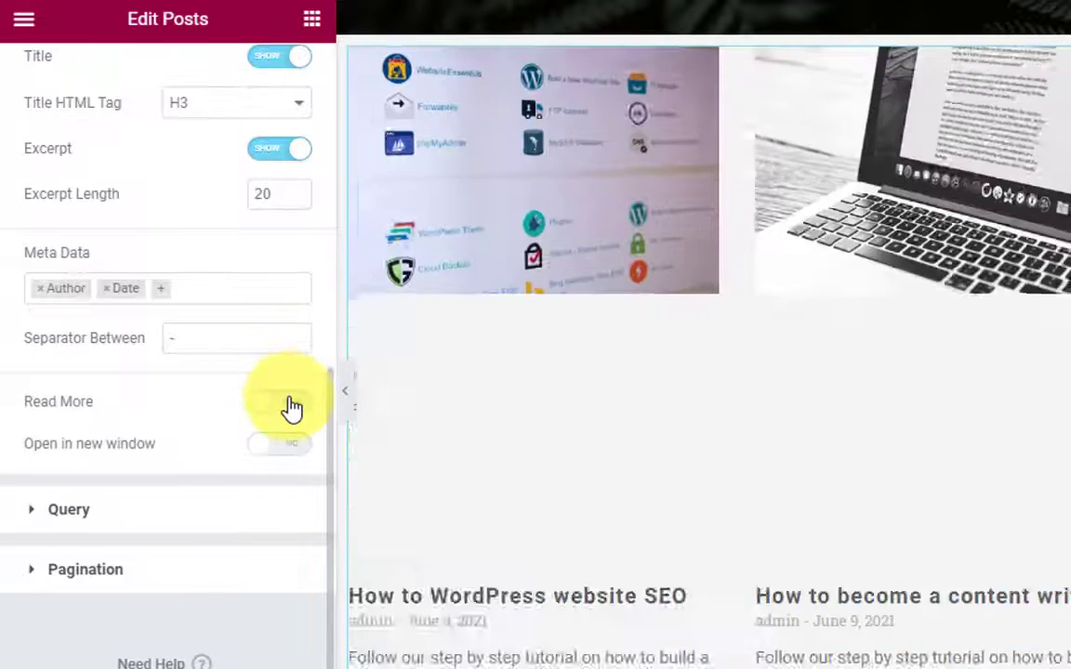
pyautogui.click(284, 401)
# - Change the Read More text to "More Info »" and make the link open in a new window
pyautogui.scroll(-1, 198, 407)
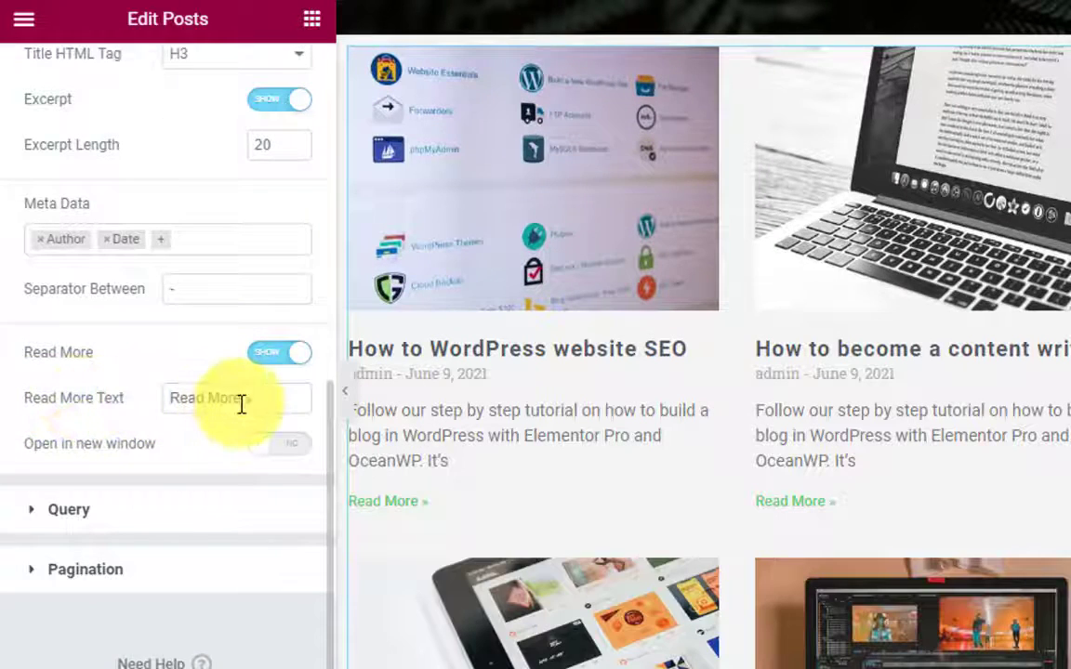
pyautogui.moveTo(241, 401); pyautogui.dragTo(168, 386)
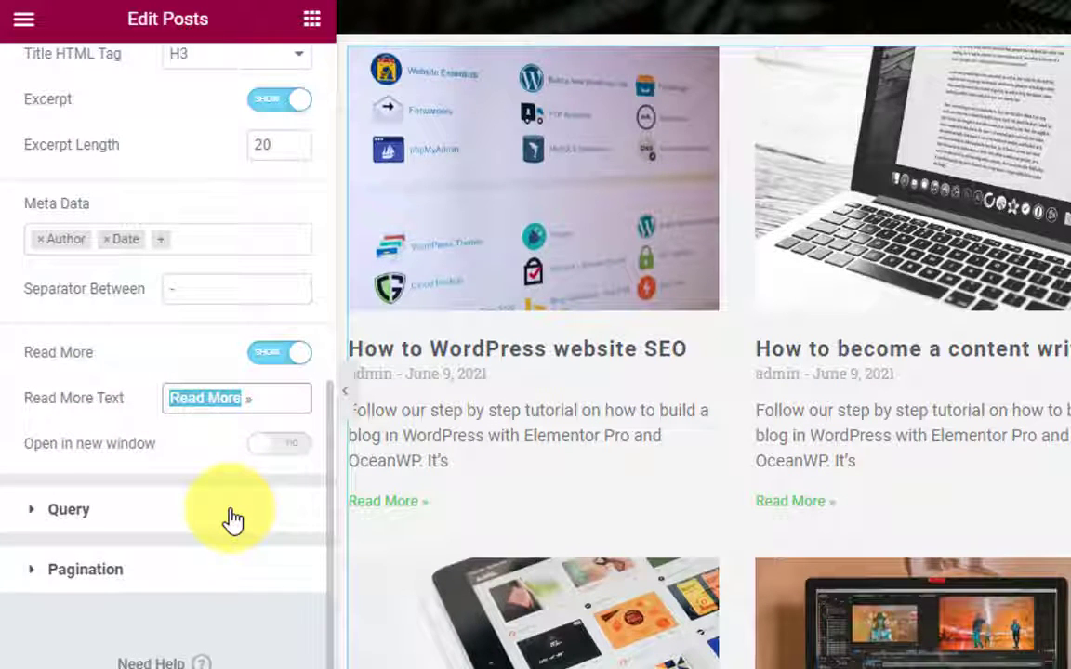
pyautogui.write('More')
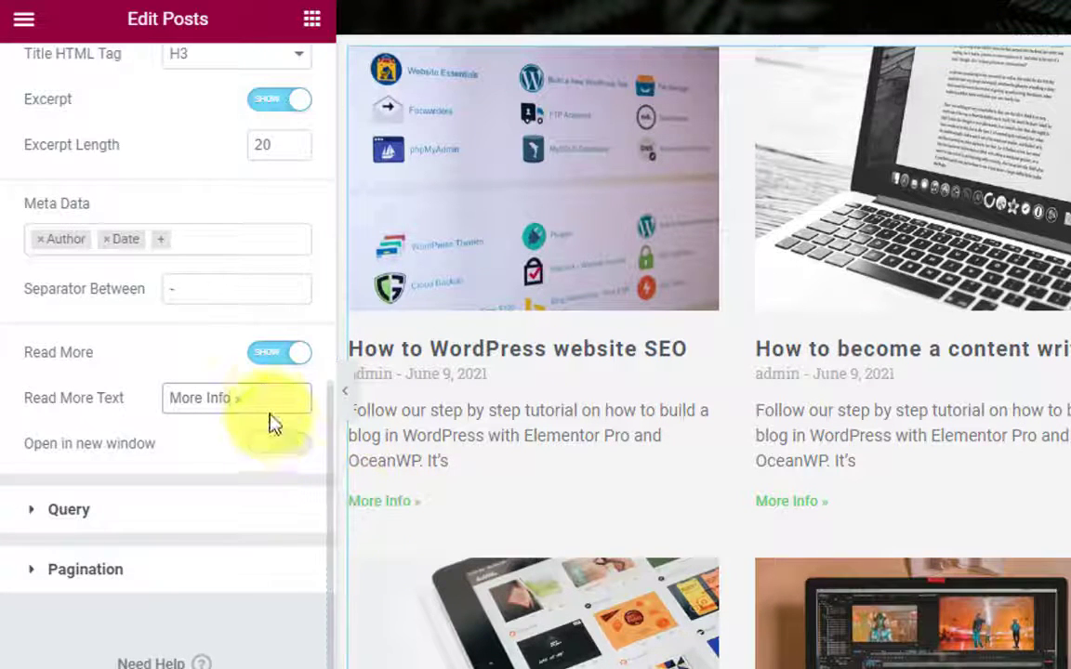
pyautogui.moveTo(248, 397); pyautogui.dragTo(234, 399)
pyautogui.click(203, 459)
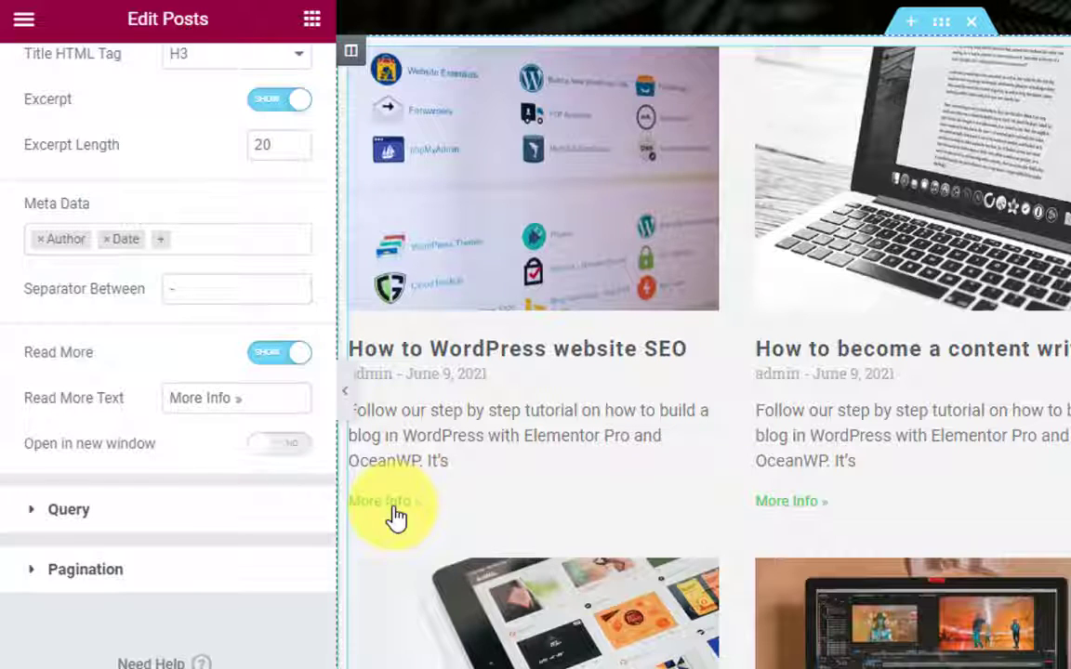
pyautogui.click(281, 444)
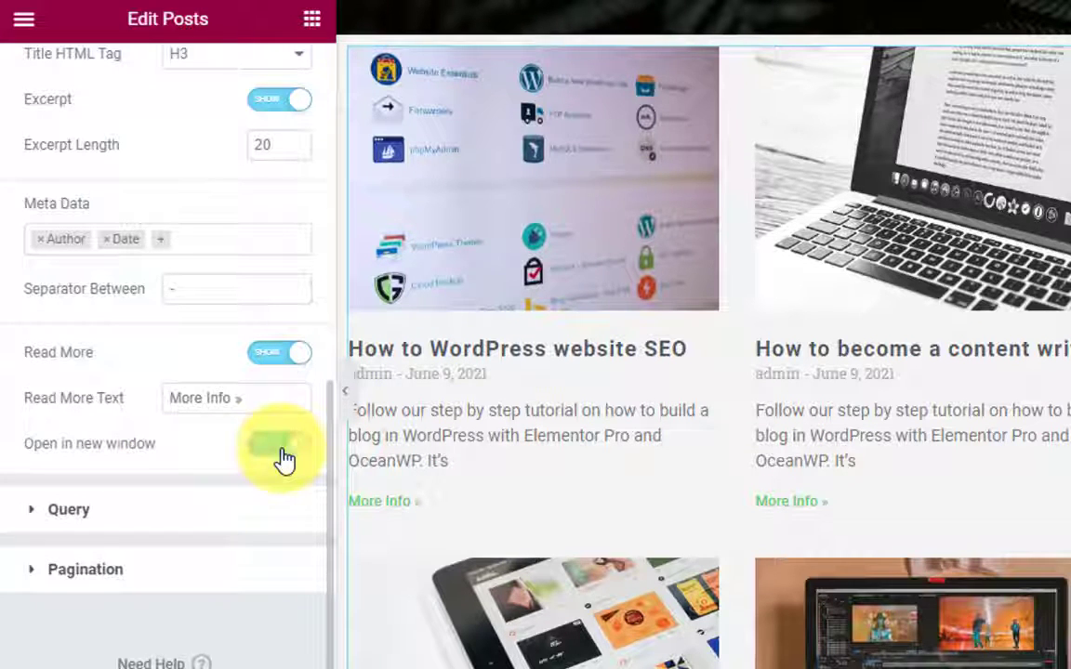
# - Open the posts' Query settings and inspect the available Source options
pyautogui.click(70, 510)
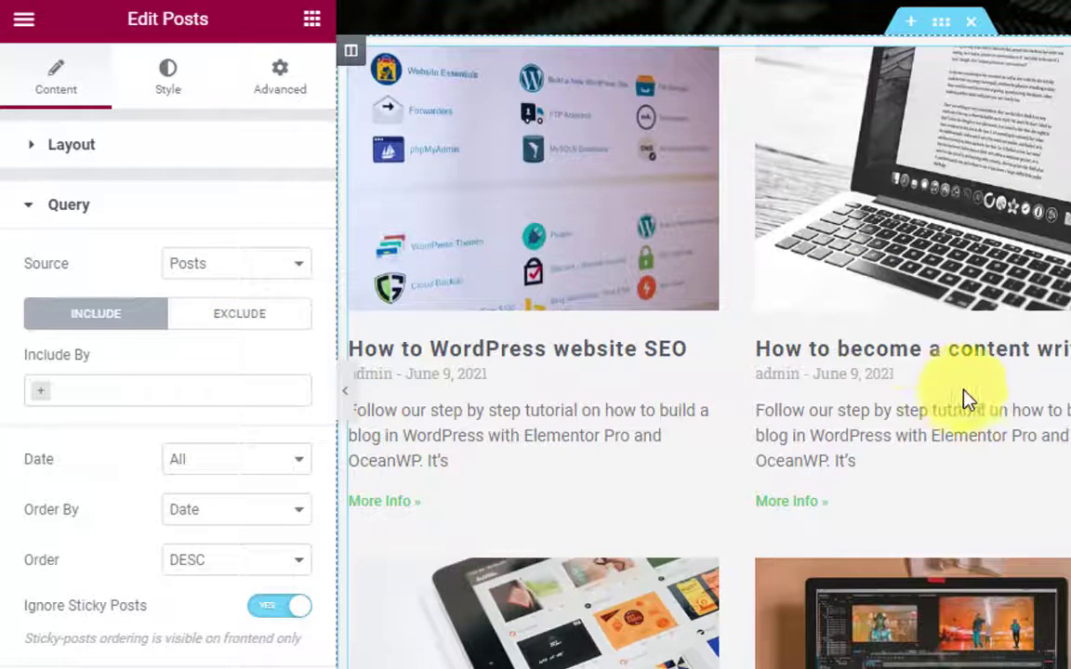
pyautogui.click(221, 269)
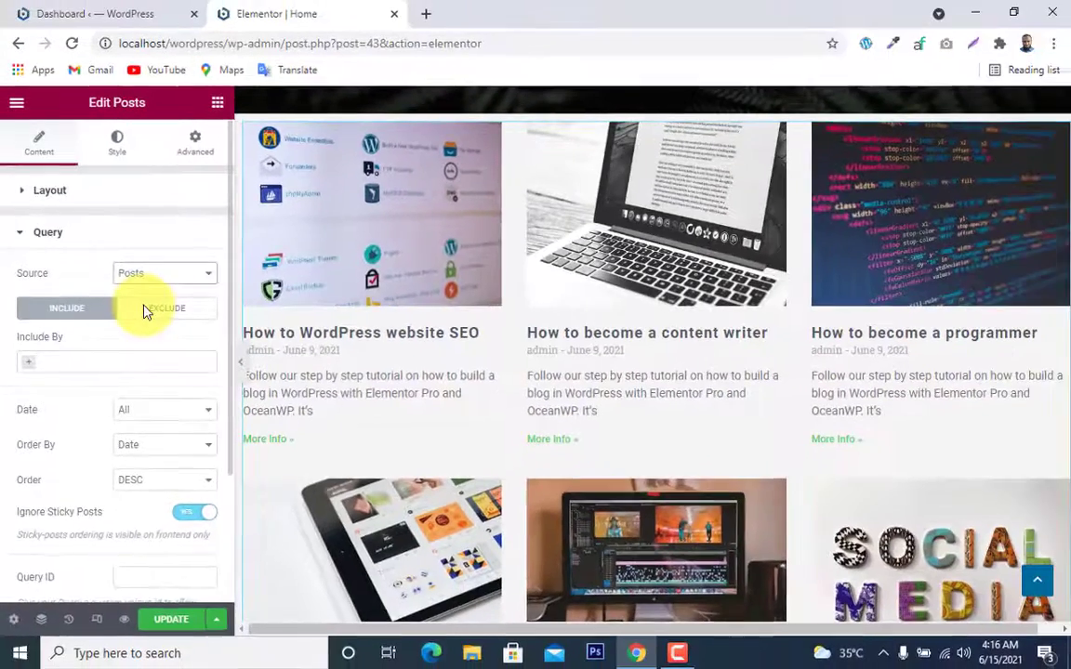
# - Try Pages as the query source and replace it with Manual Selection
pyautogui.click(144, 310)
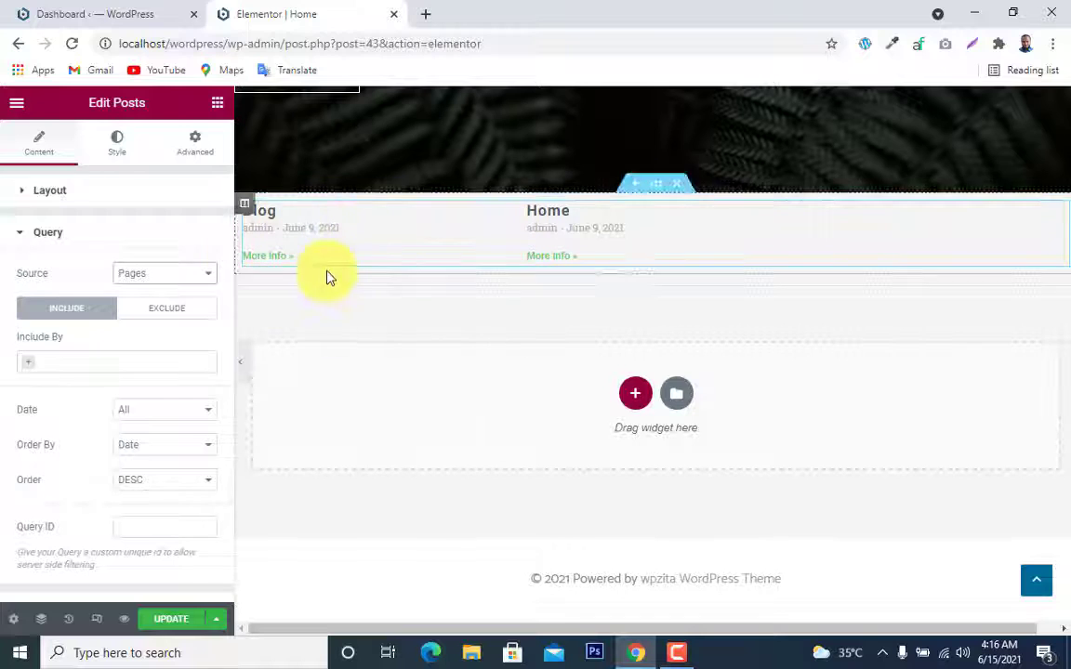
pyautogui.click(179, 286)
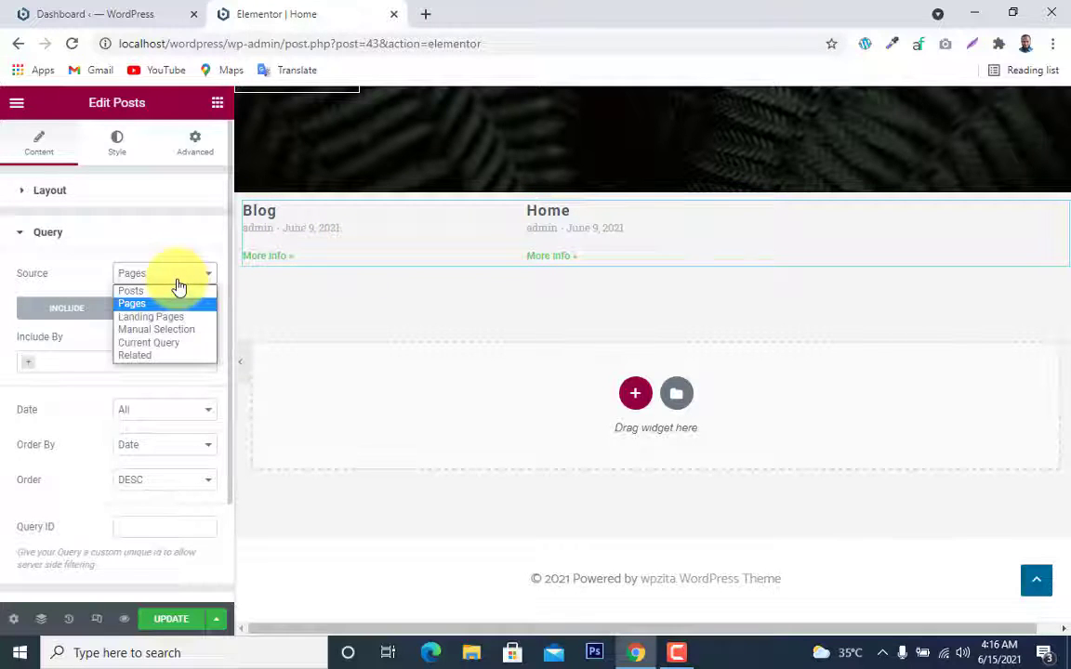
pyautogui.click(183, 338)
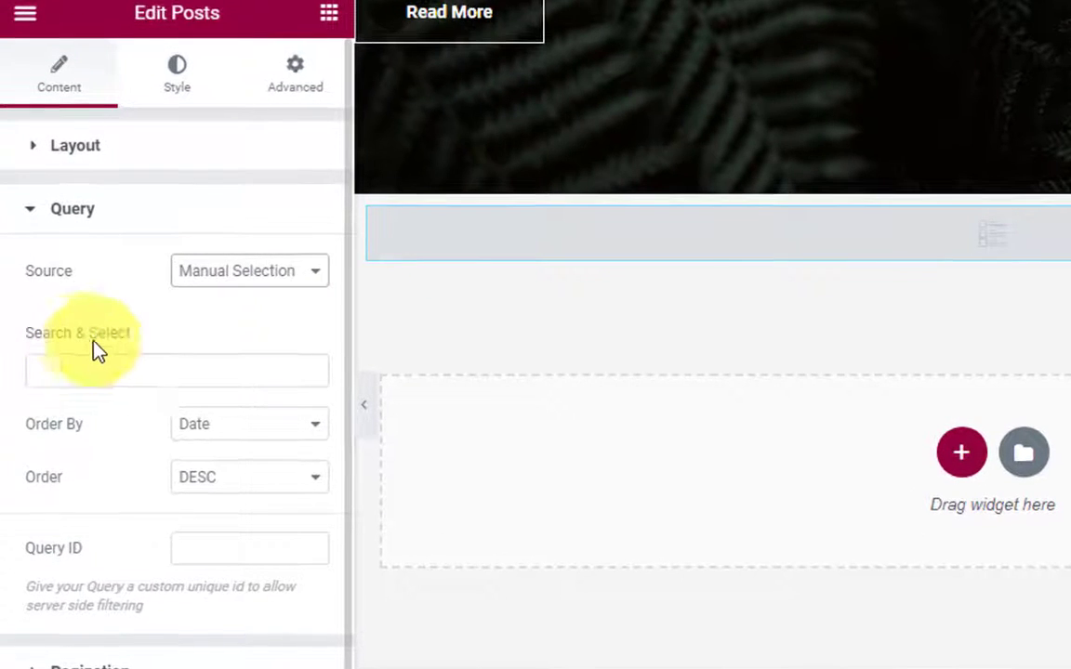
# - Search the manual selection for "how to", add the post "How to become a content writer" and check it on the page
pyautogui.click(96, 340)
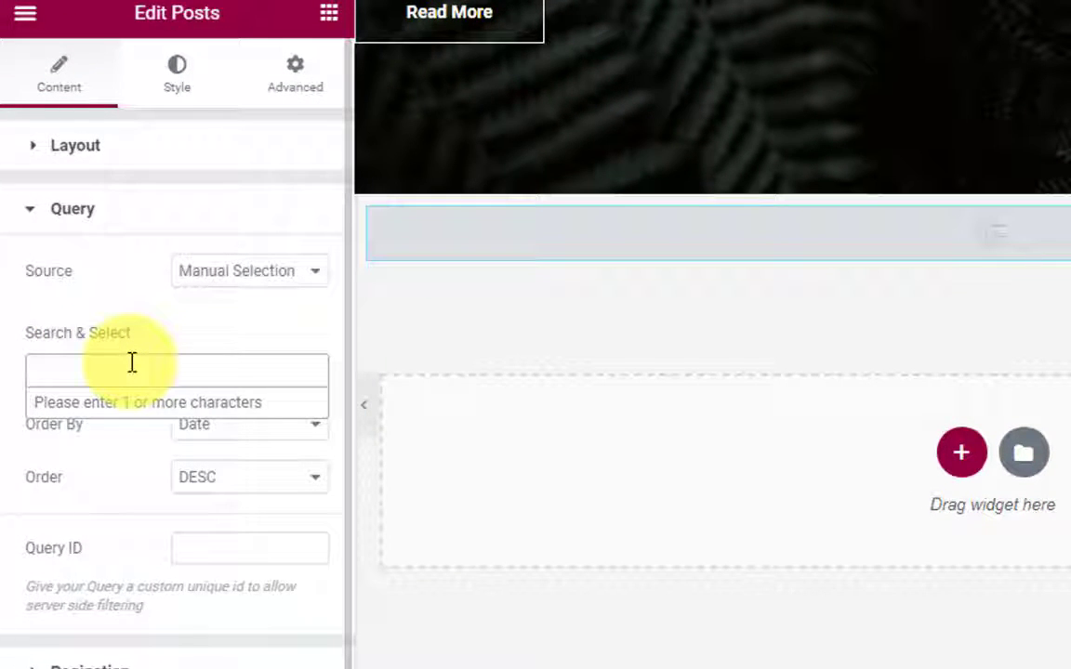
pyautogui.write('how ')
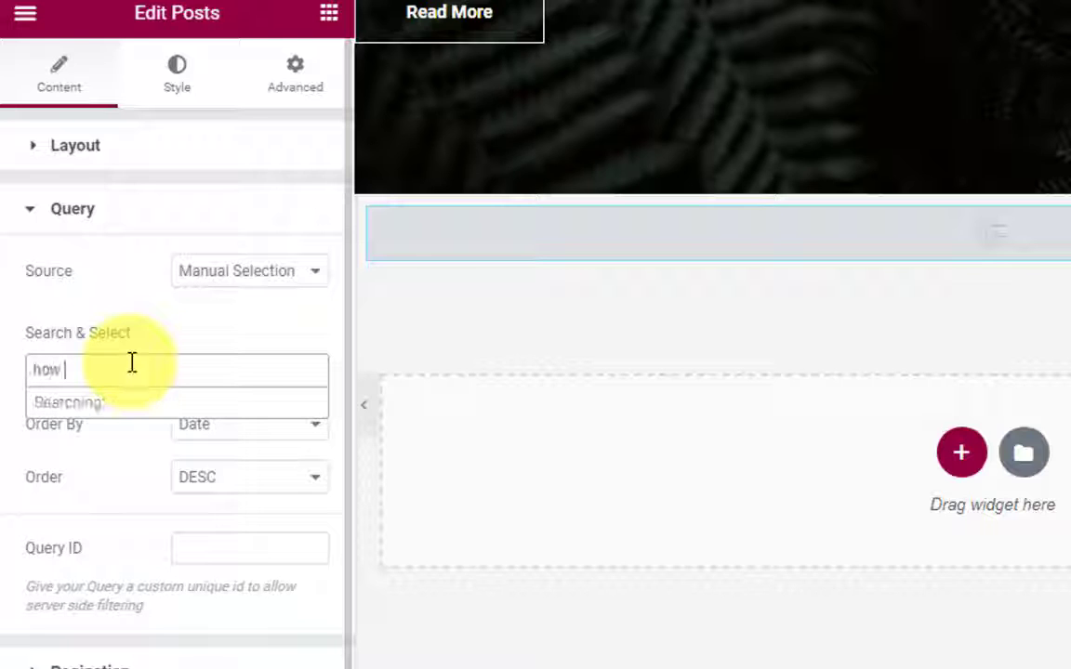
pyautogui.write('l')
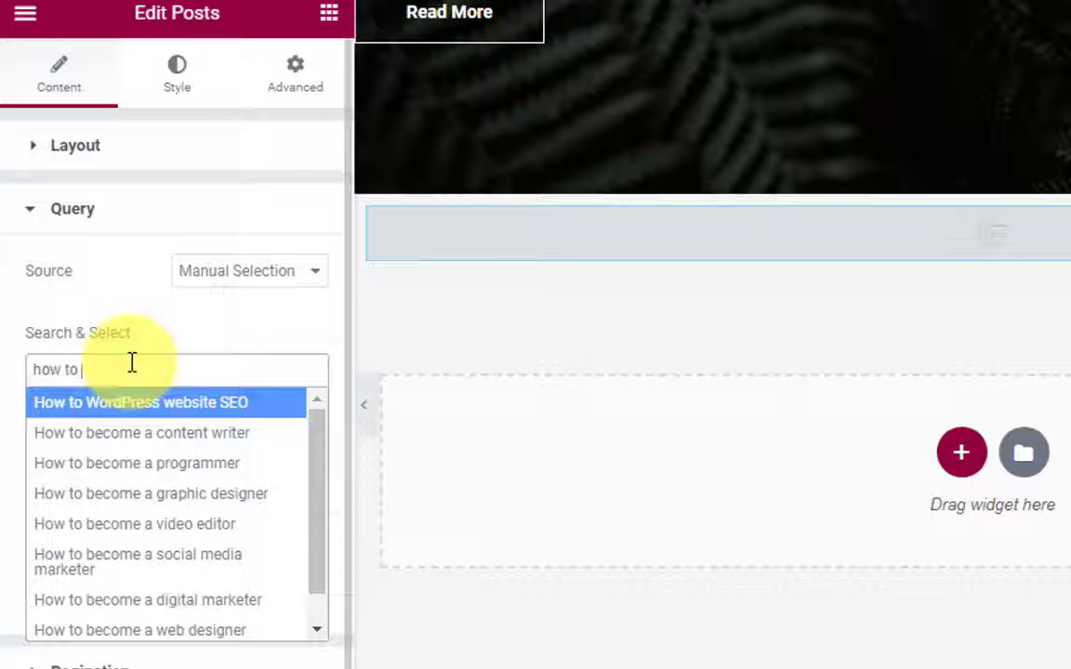
pyautogui.scroll(-1, 131, 502)
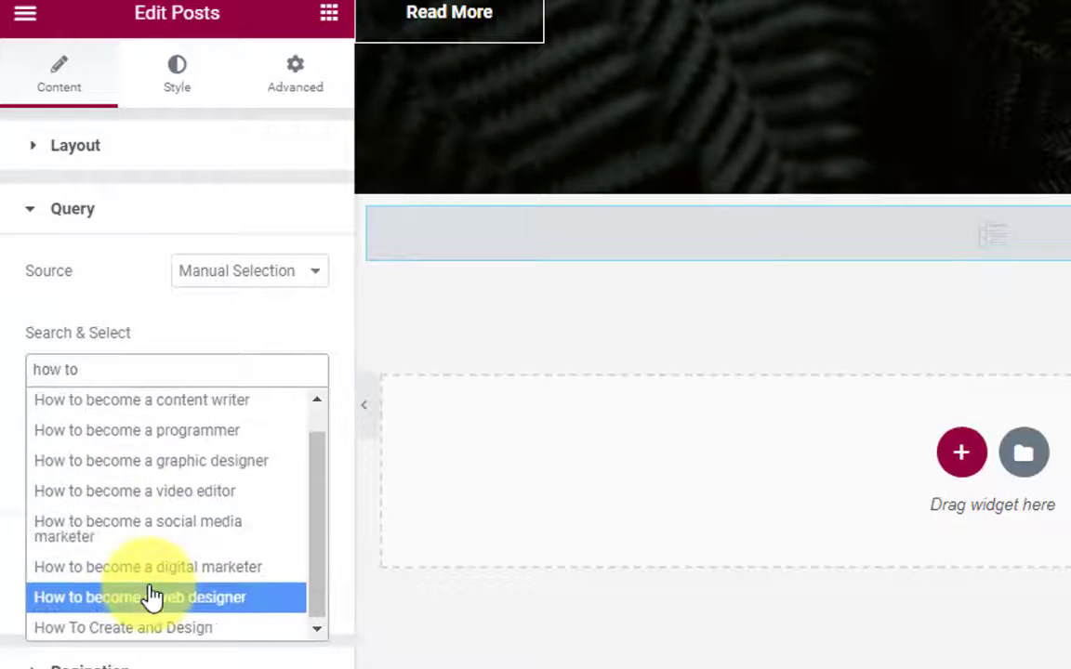
pyautogui.scroll(1, 167, 430)
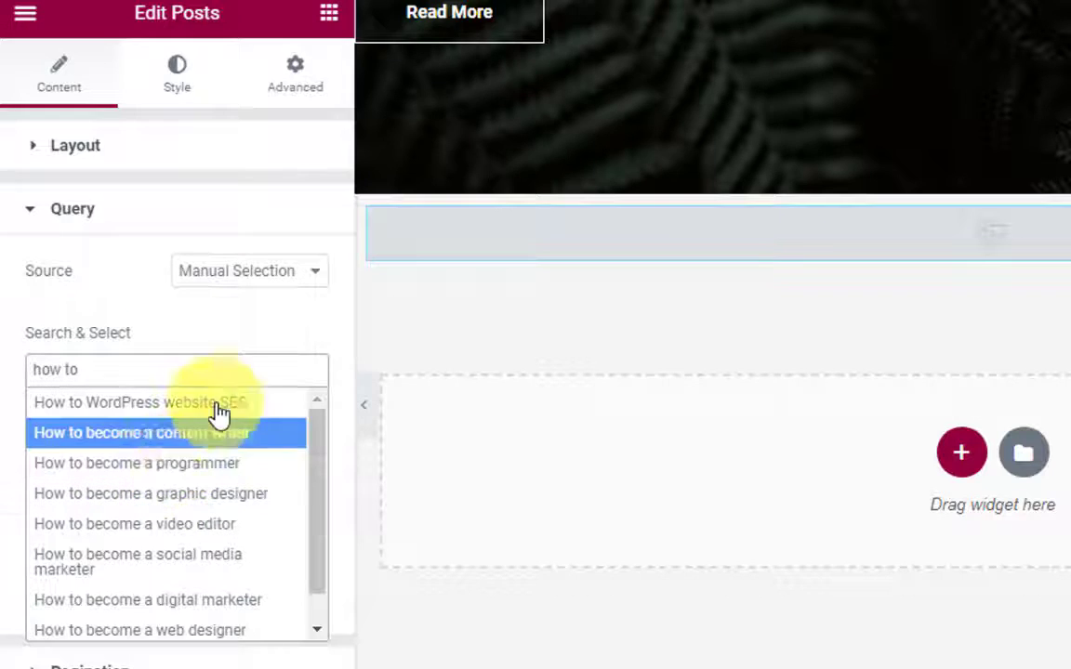
pyautogui.click(147, 437)
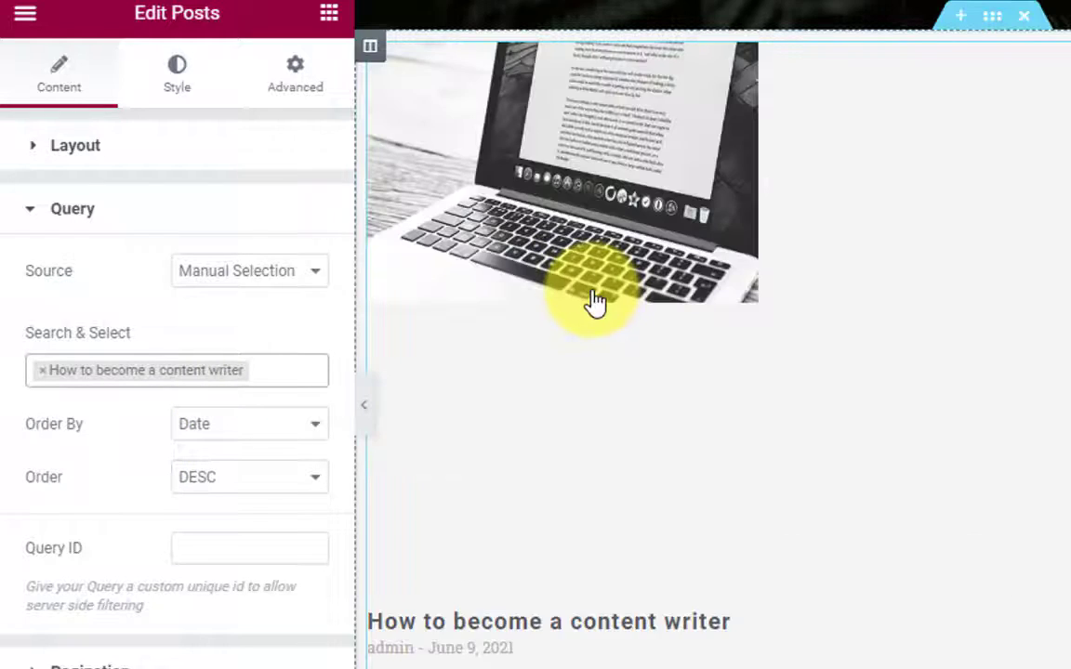
pyautogui.scroll(3, 613, 386)
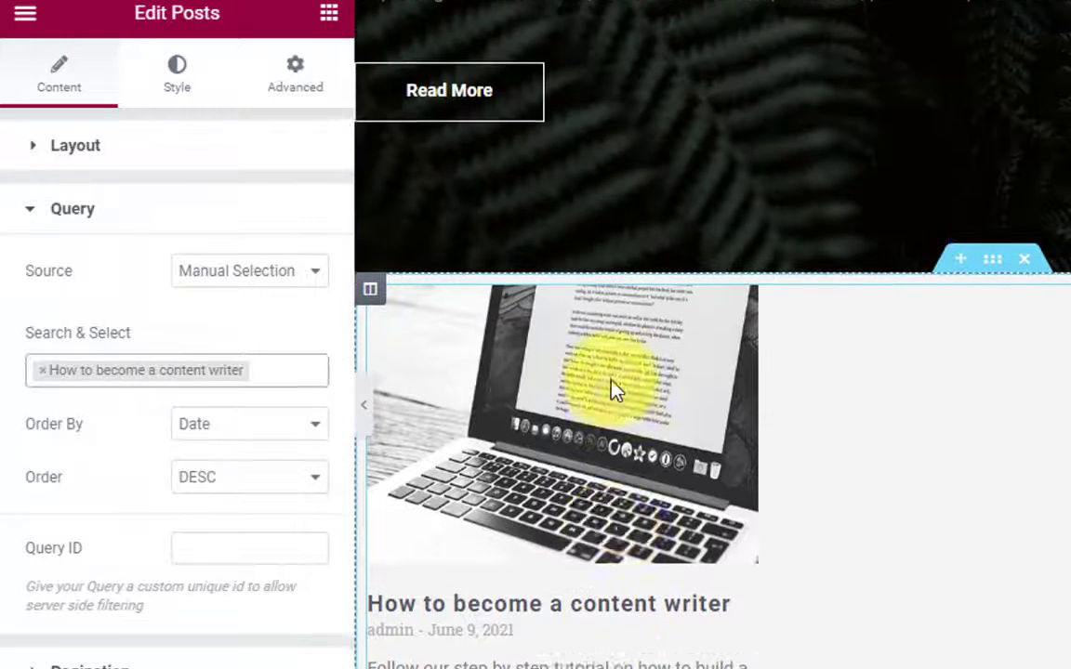
pyautogui.scroll(-1, 620, 530)
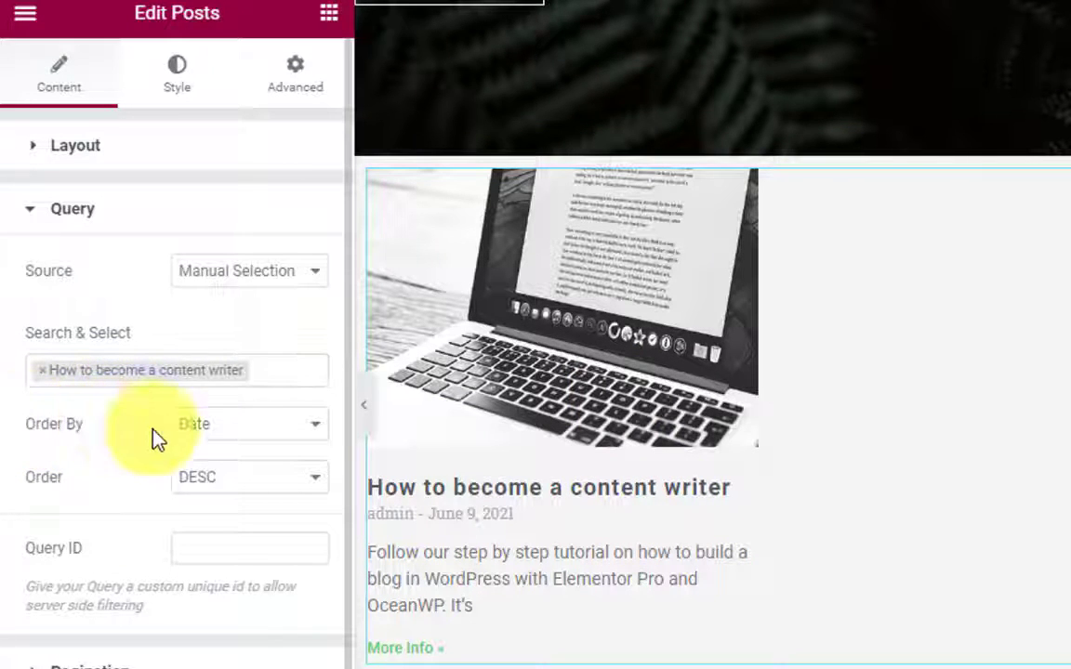
# - Try the Title, Menu Order and Random options for Order By and set it back to Date
pyautogui.click(272, 434)
pyautogui.click(239, 471)
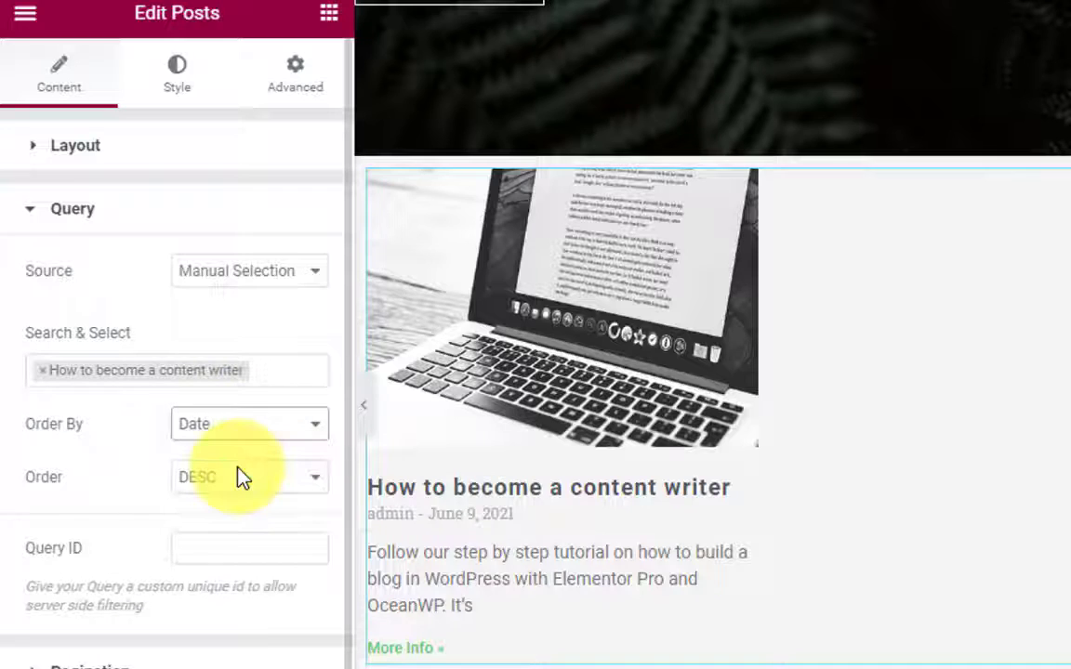
pyautogui.click(273, 430)
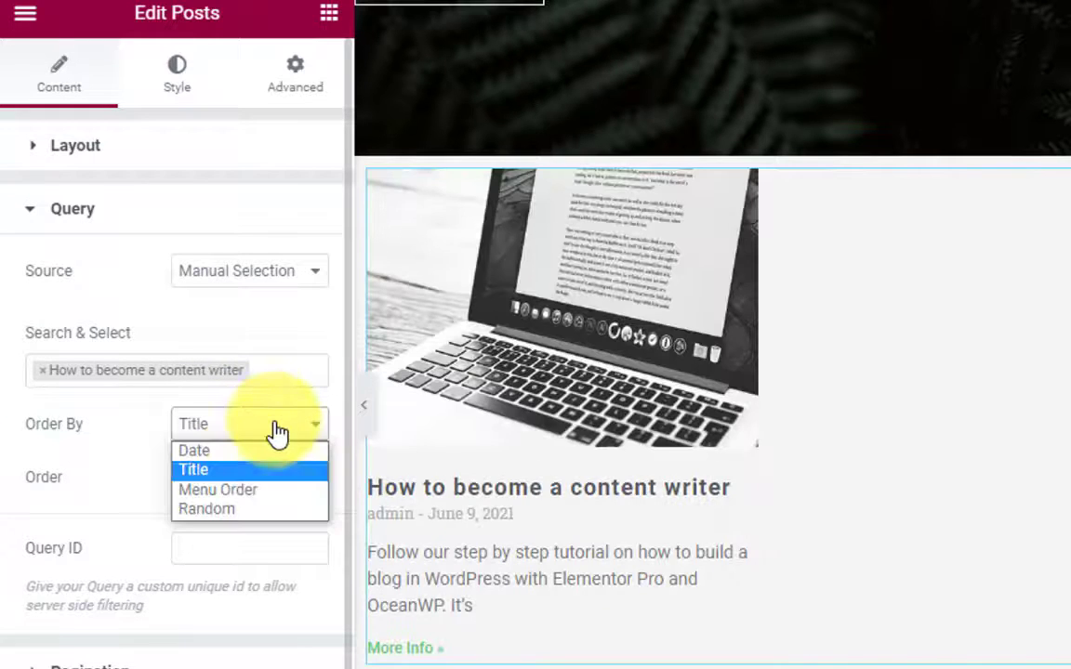
pyautogui.click(253, 492)
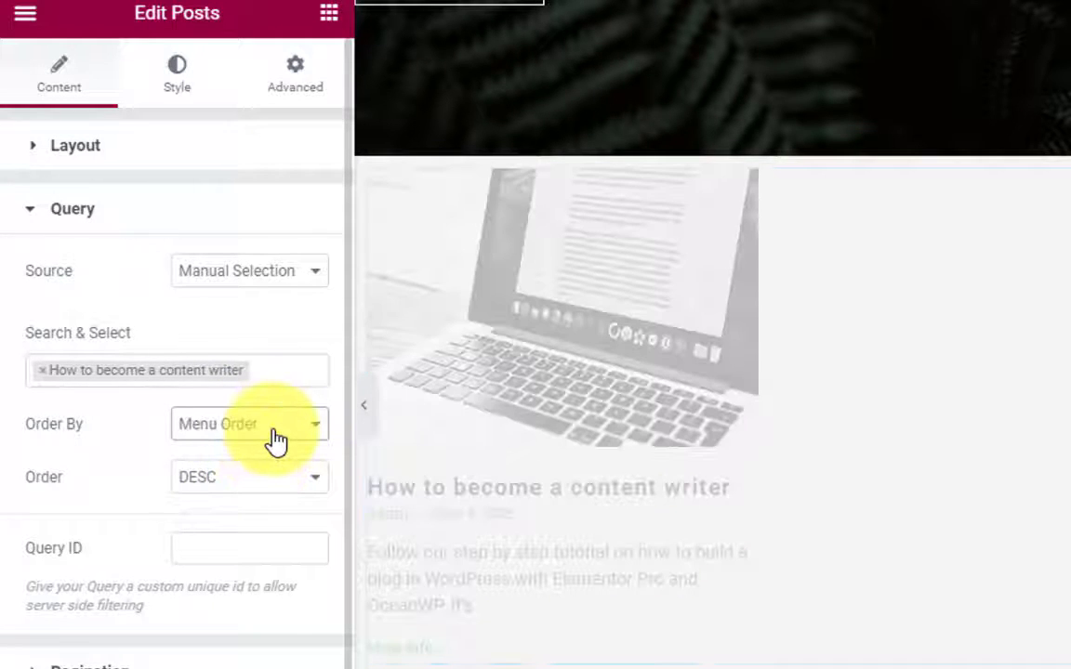
pyautogui.click(276, 441)
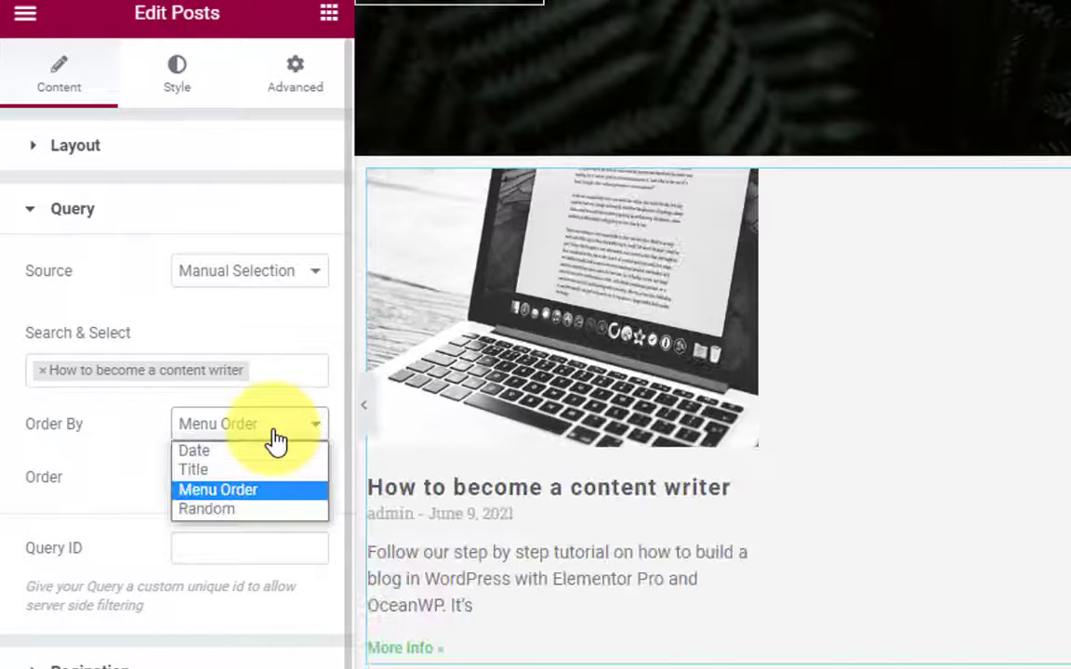
pyautogui.click(247, 514)
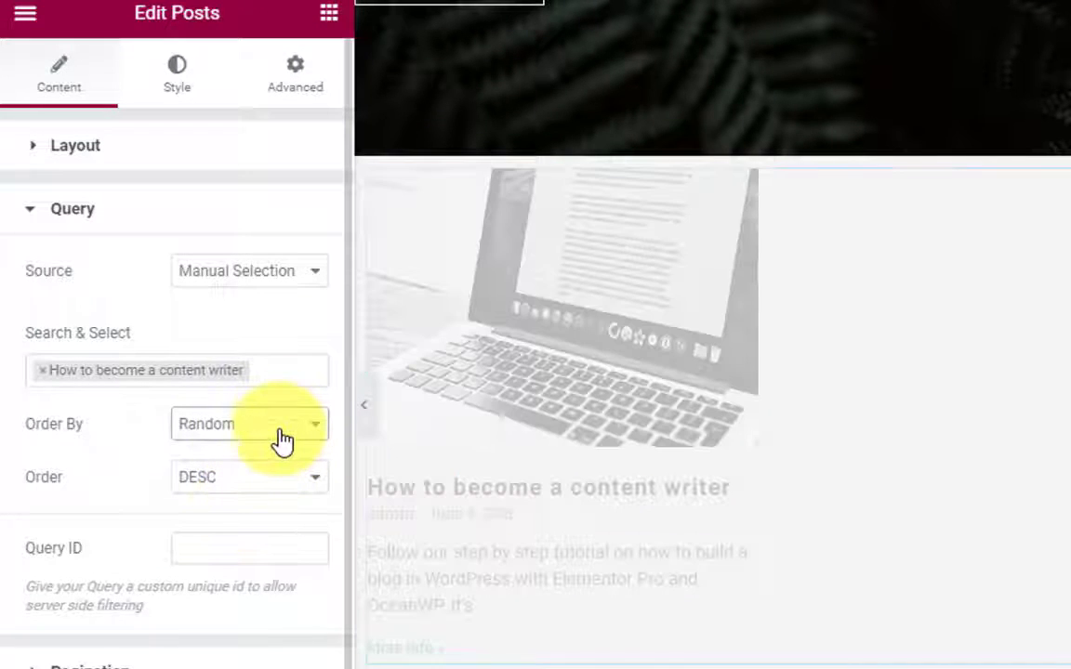
pyautogui.click(282, 430)
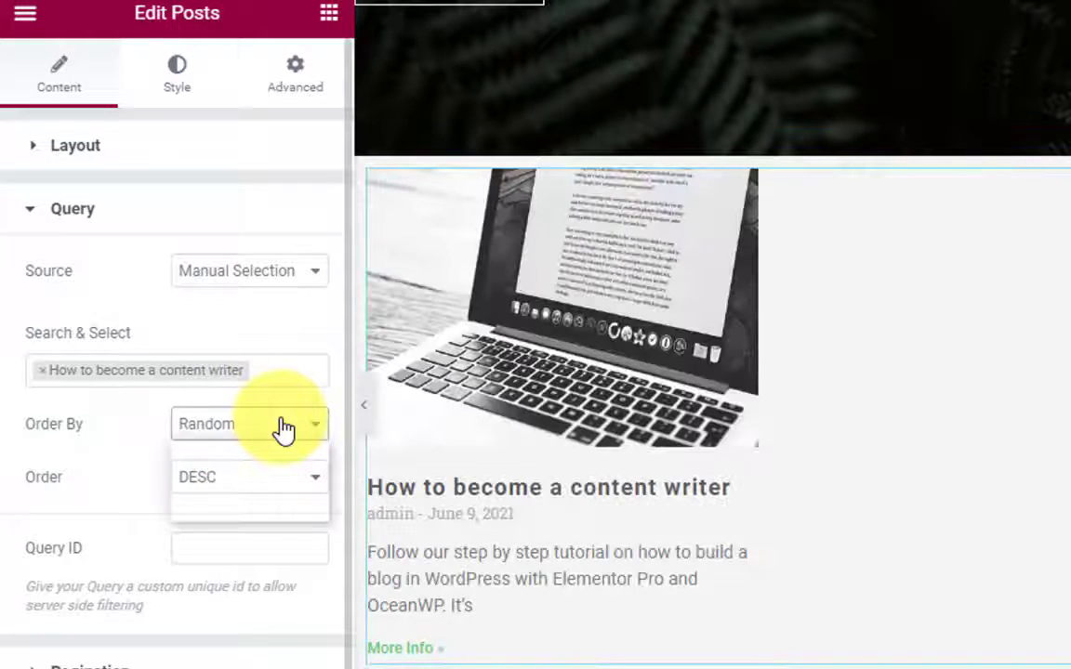
pyautogui.click(172, 475)
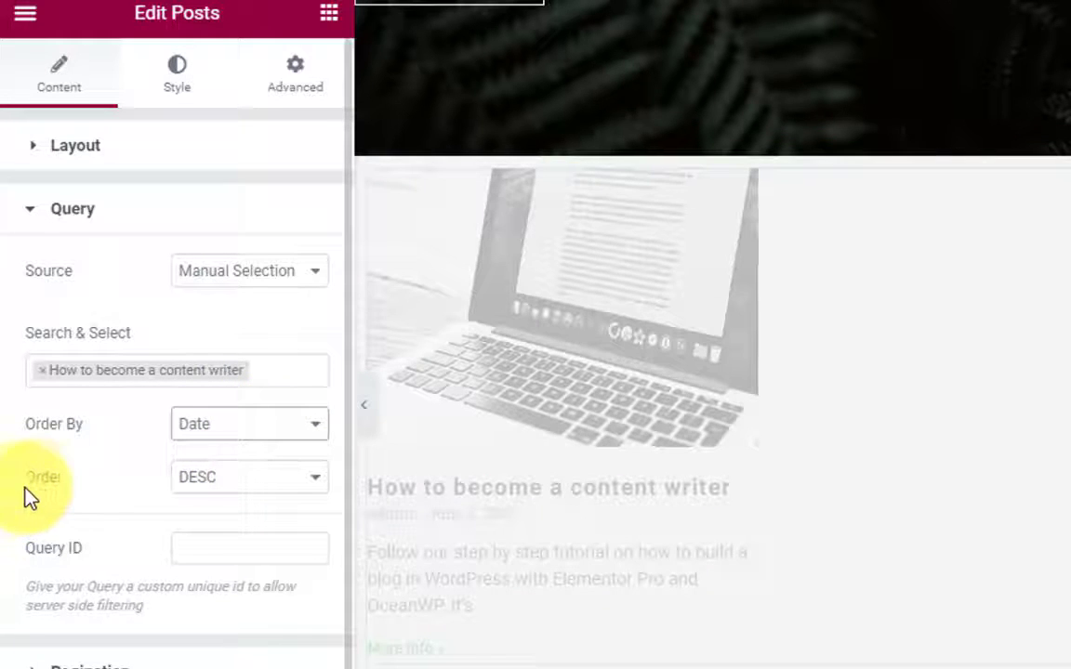
# - Set the sort order to ASC and switch the query source back to Posts
pyautogui.click(268, 493)
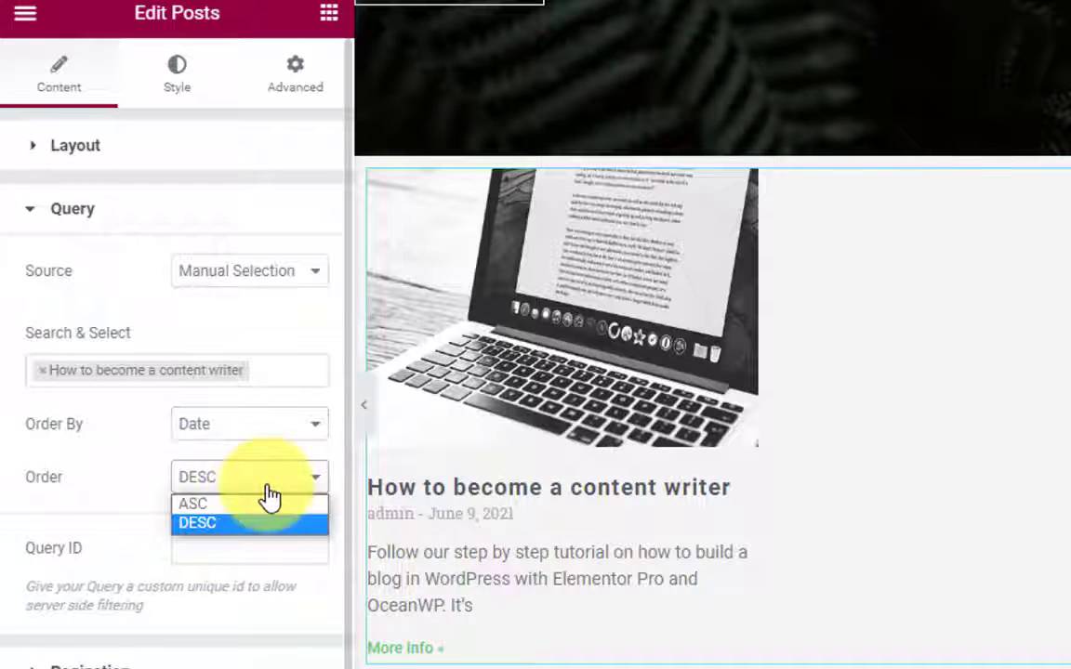
pyautogui.click(253, 505)
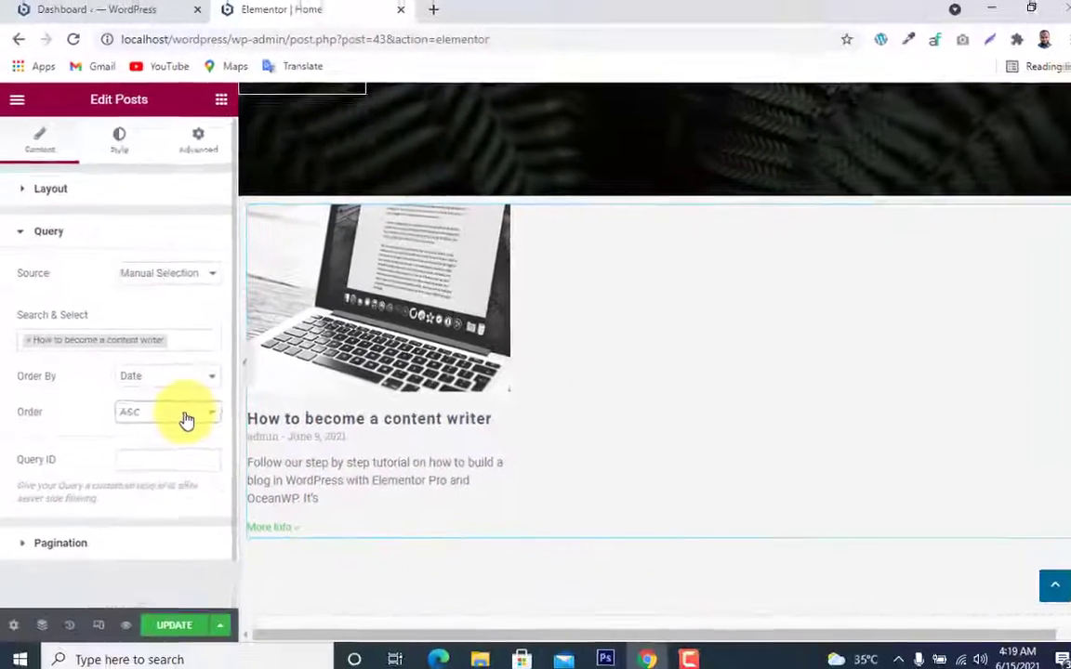
pyautogui.scroll(-1, 50, 544)
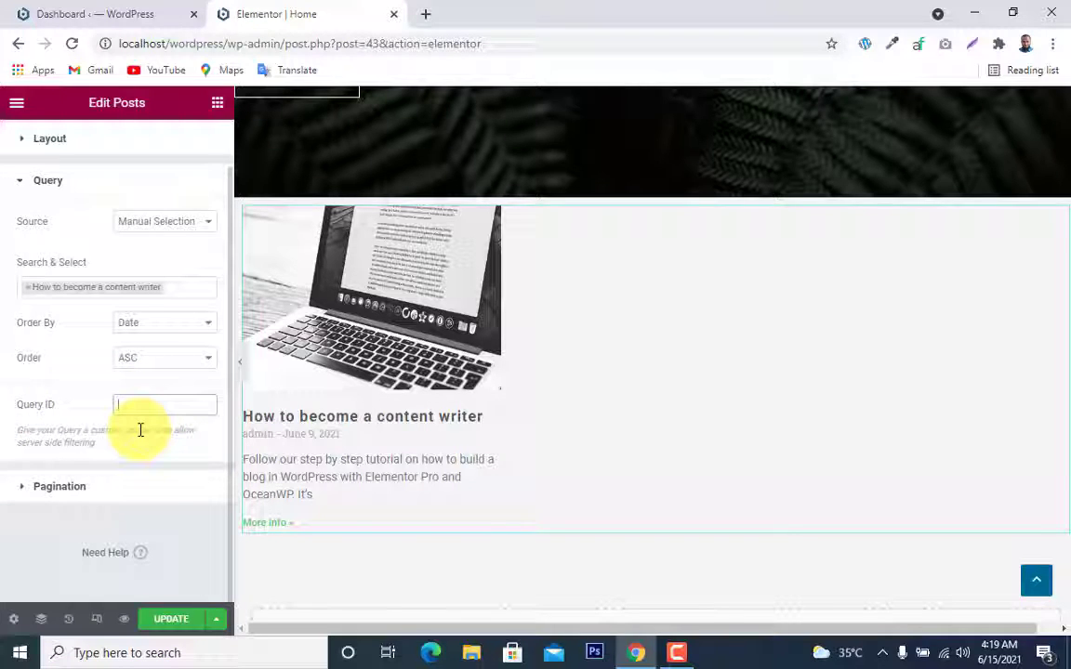
pyautogui.scroll(1, 141, 429)
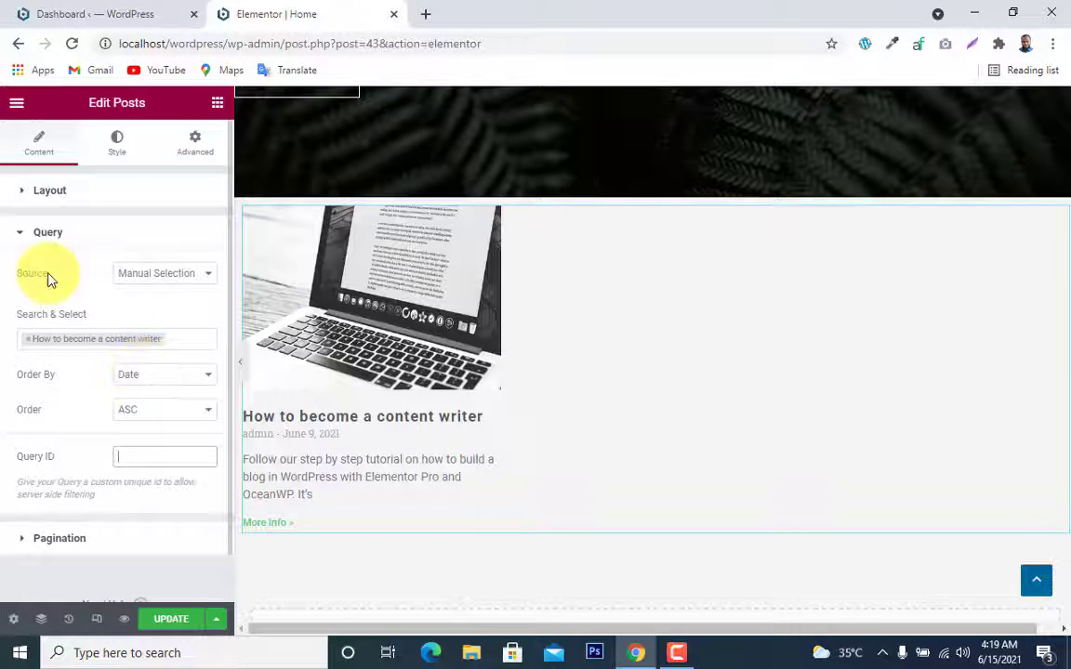
pyautogui.click(150, 274)
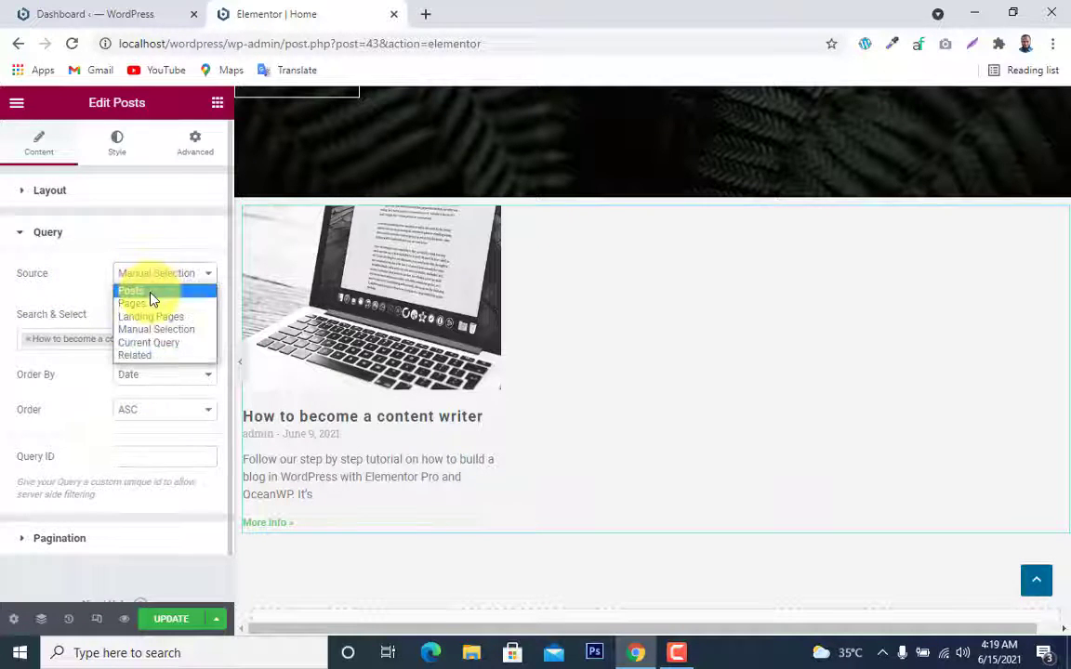
pyautogui.click(153, 298)
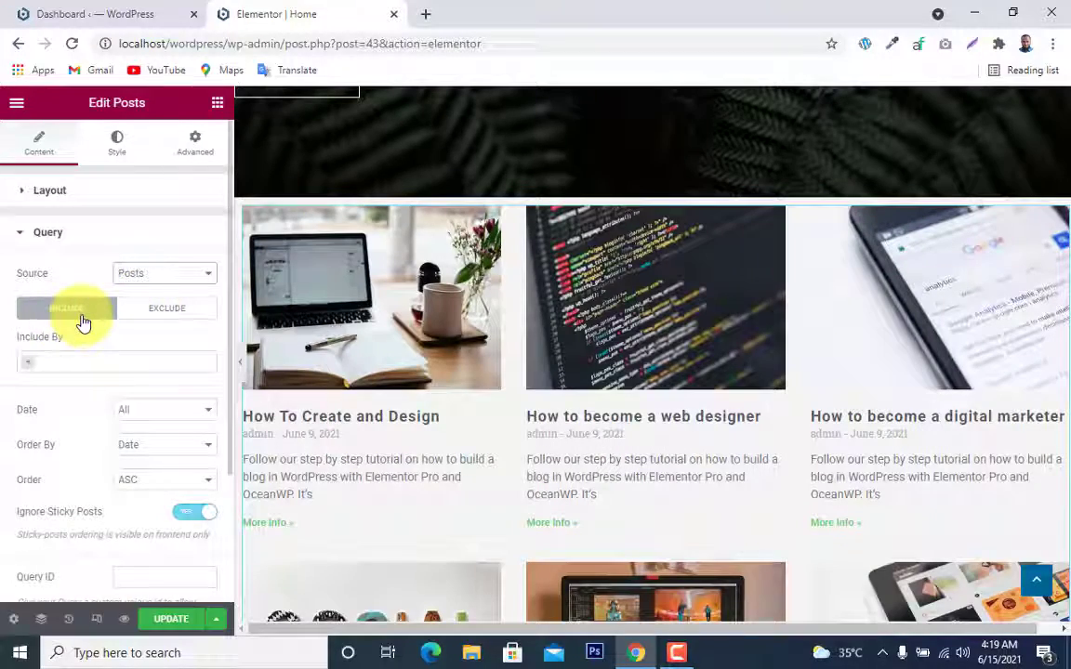
# - Open the query's Exclude settings, inspect the Exclude By options and turn on Avoid Duplicates
pyautogui.click(161, 316)
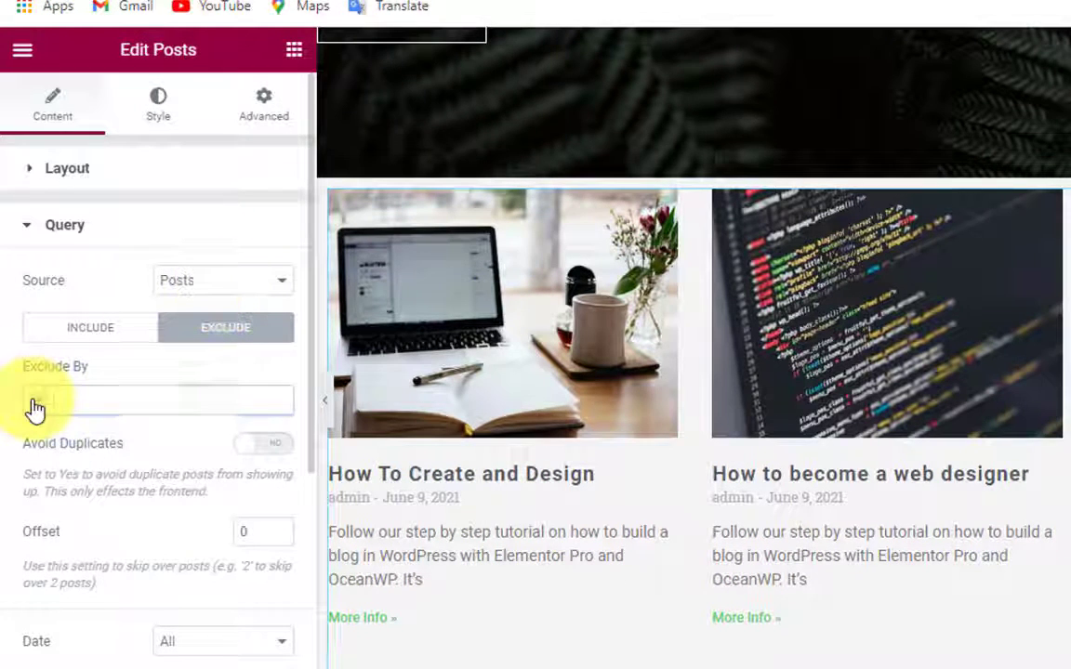
pyautogui.click(34, 406)
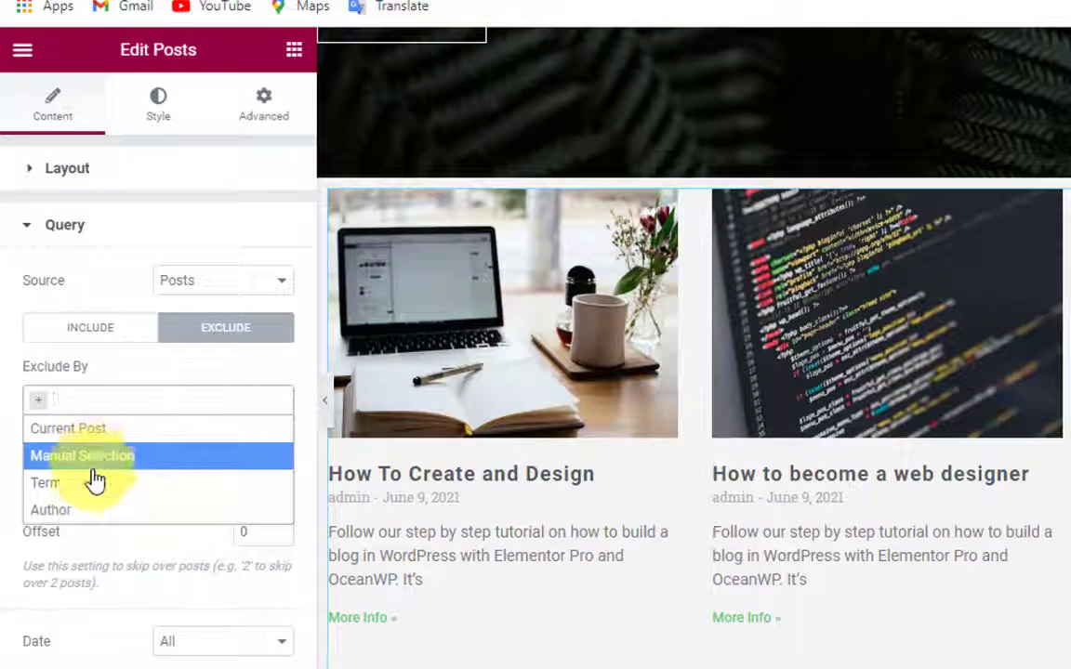
pyautogui.click(41, 409)
pyautogui.scroll(-1, 160, 382)
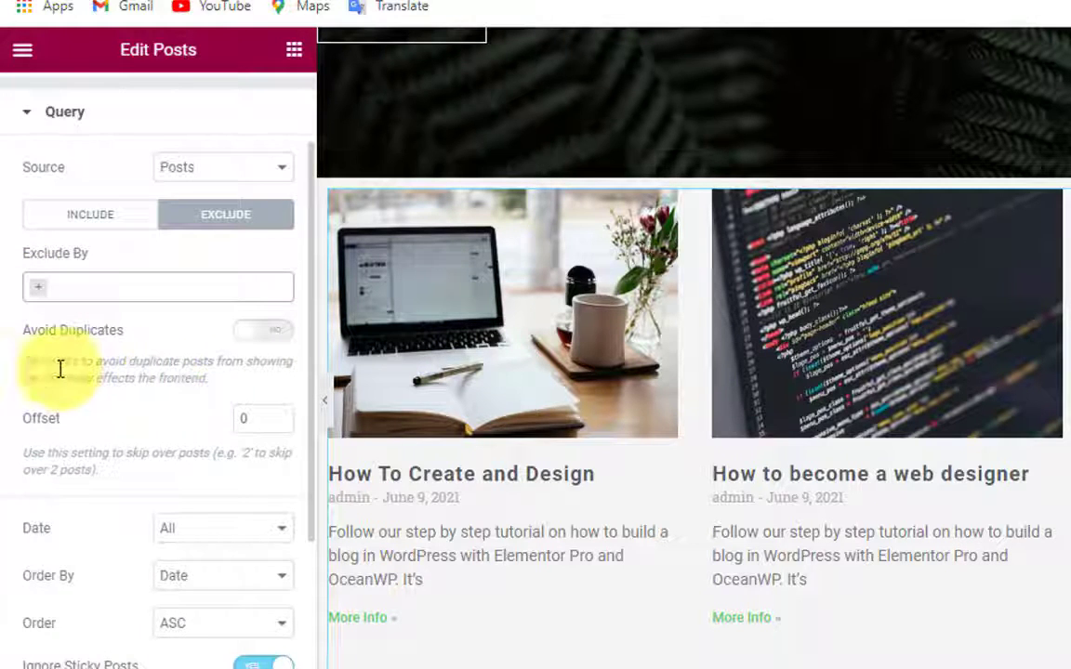
pyautogui.click(277, 340)
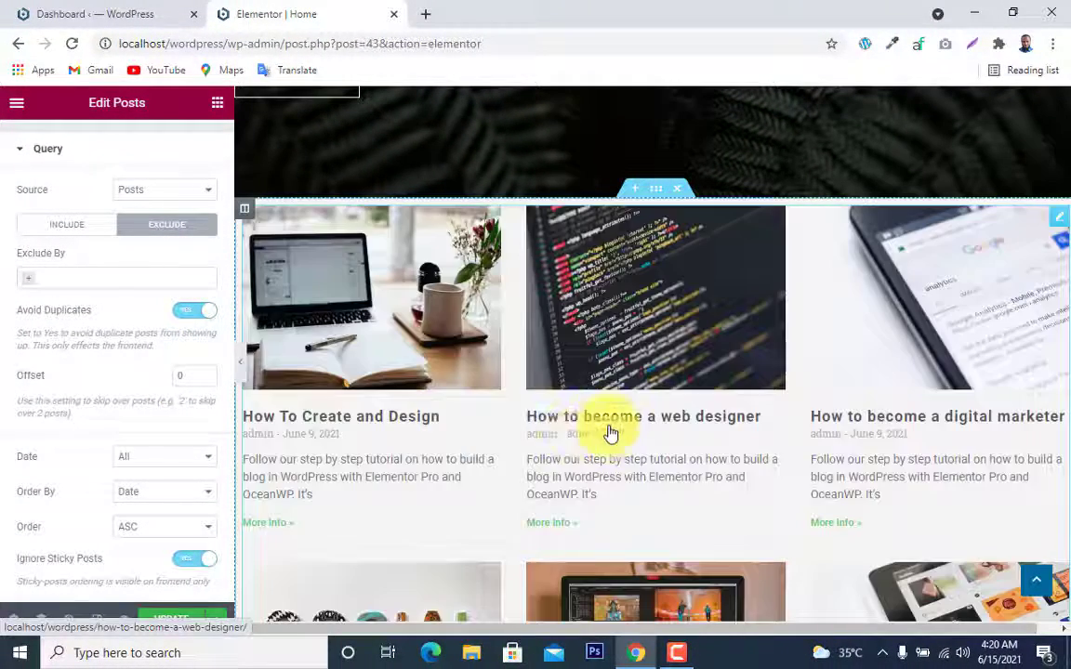
# - Raise the query Offset one step at a time to 4 and check which posts are skipped
pyautogui.scroll(-1, 96, 330)
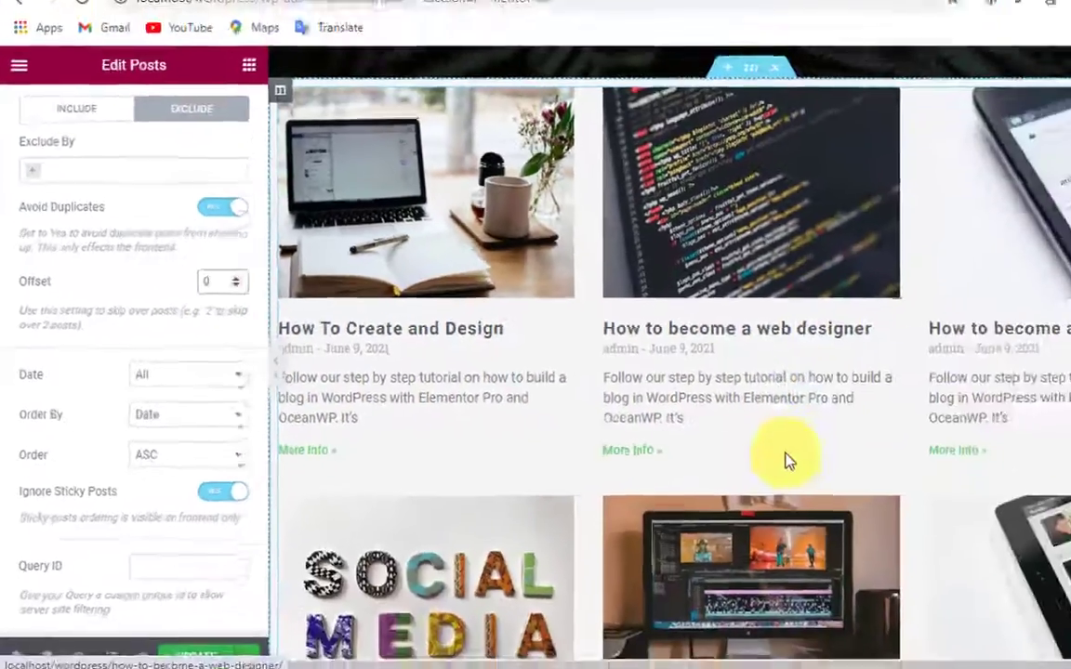
pyautogui.scroll(-3, 786, 460)
pyautogui.scroll(2, 811, 446)
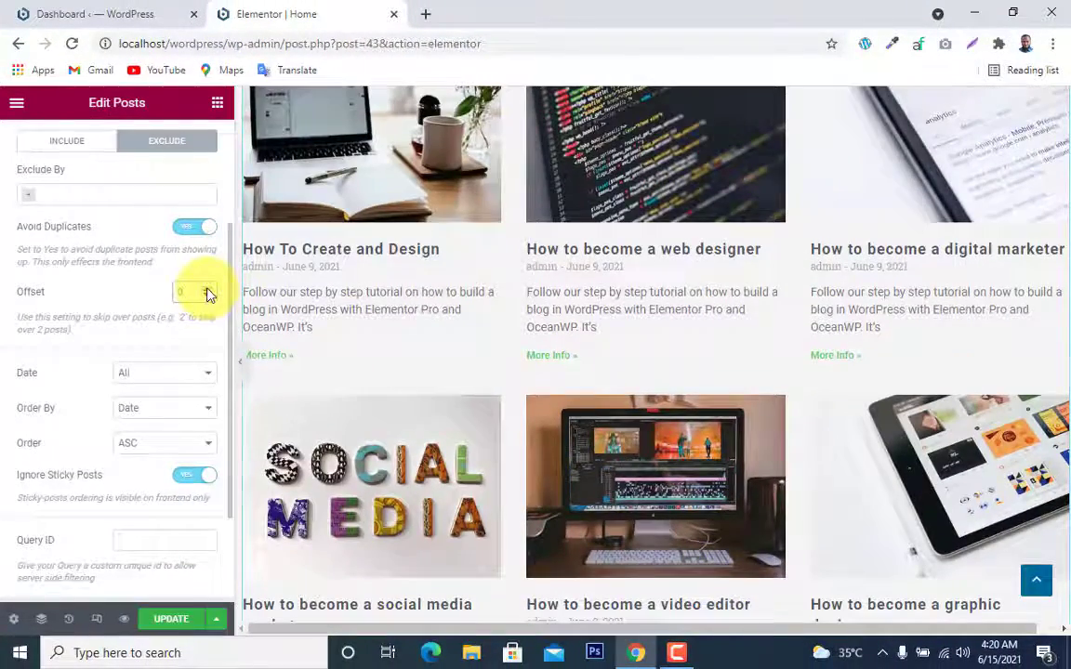
pyautogui.click(207, 290)
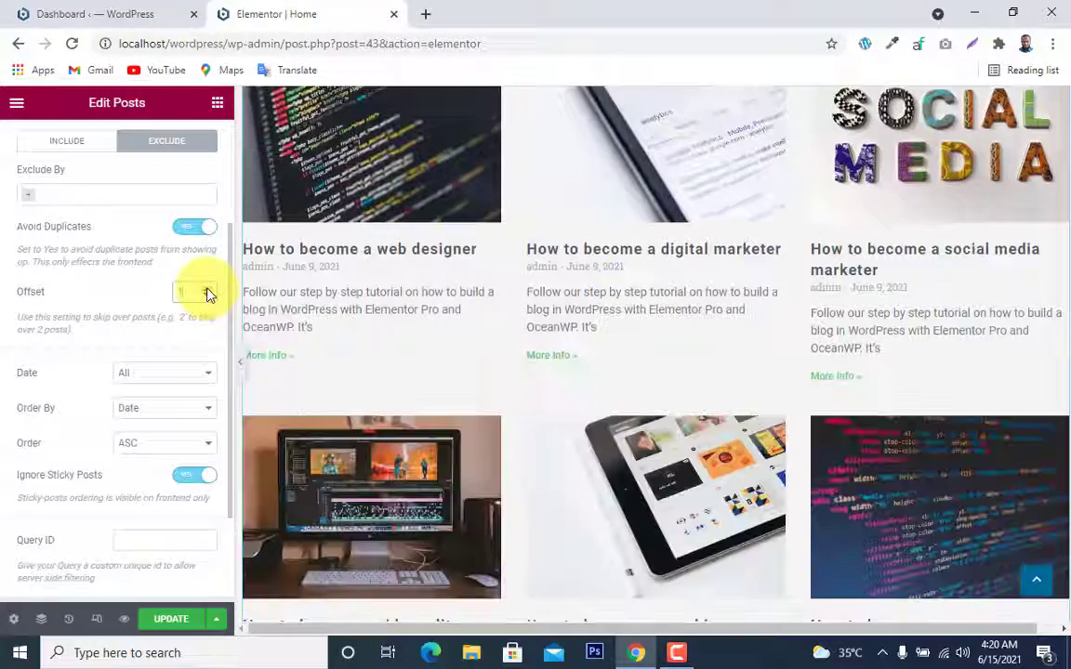
pyautogui.click(207, 290)
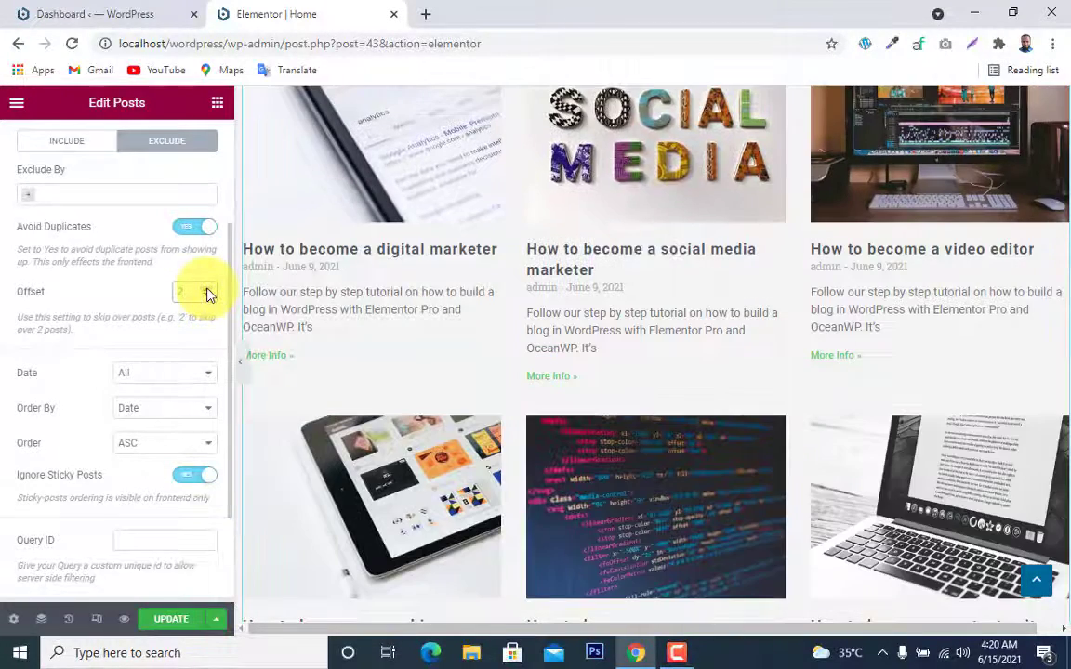
pyautogui.click(207, 290)
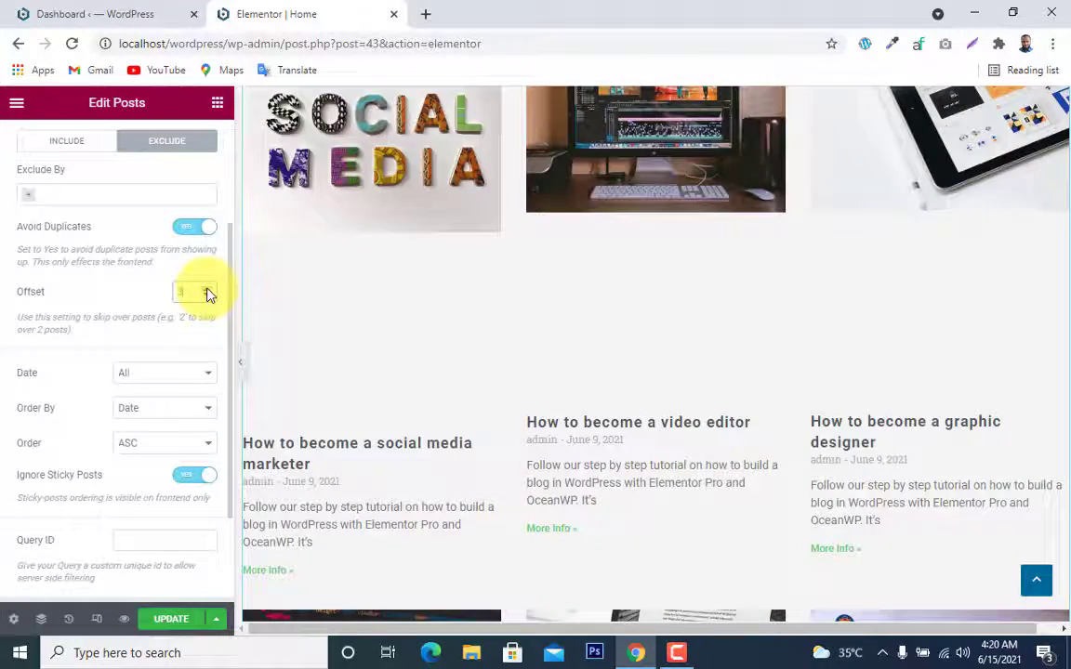
pyautogui.click(208, 290)
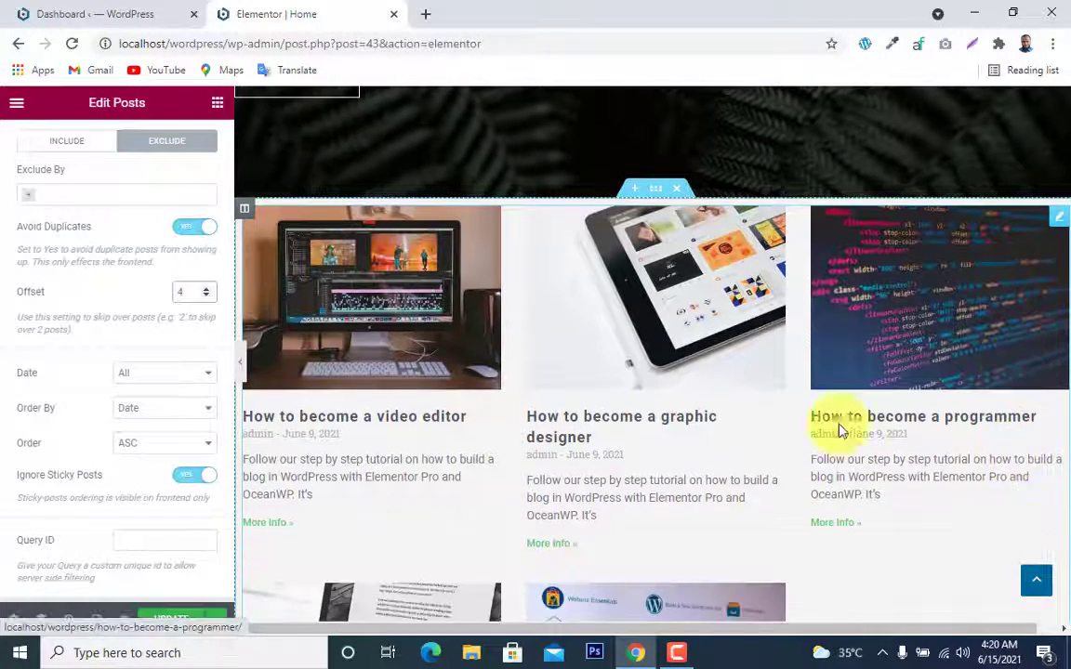
pyautogui.scroll(-1, 491, 292)
pyautogui.scroll(-1, 492, 292)
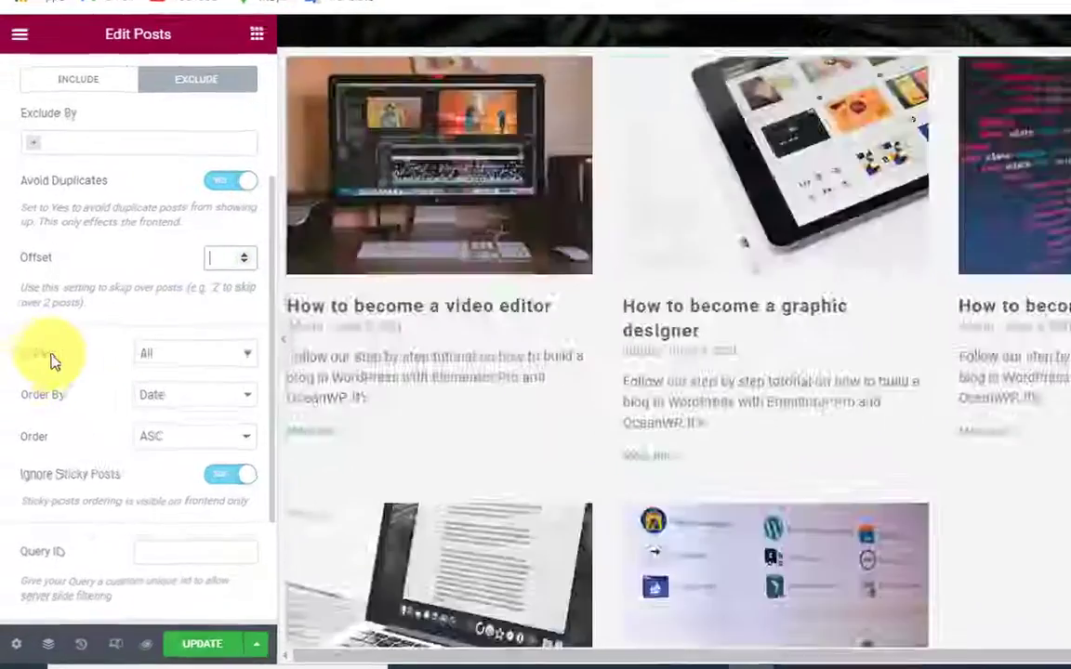
# - Try the Custom option of the query's Date filter, inspect its Before date calendar, and set the filter back to All
pyautogui.scroll(-2, 101, 392)
pyautogui.click(233, 140)
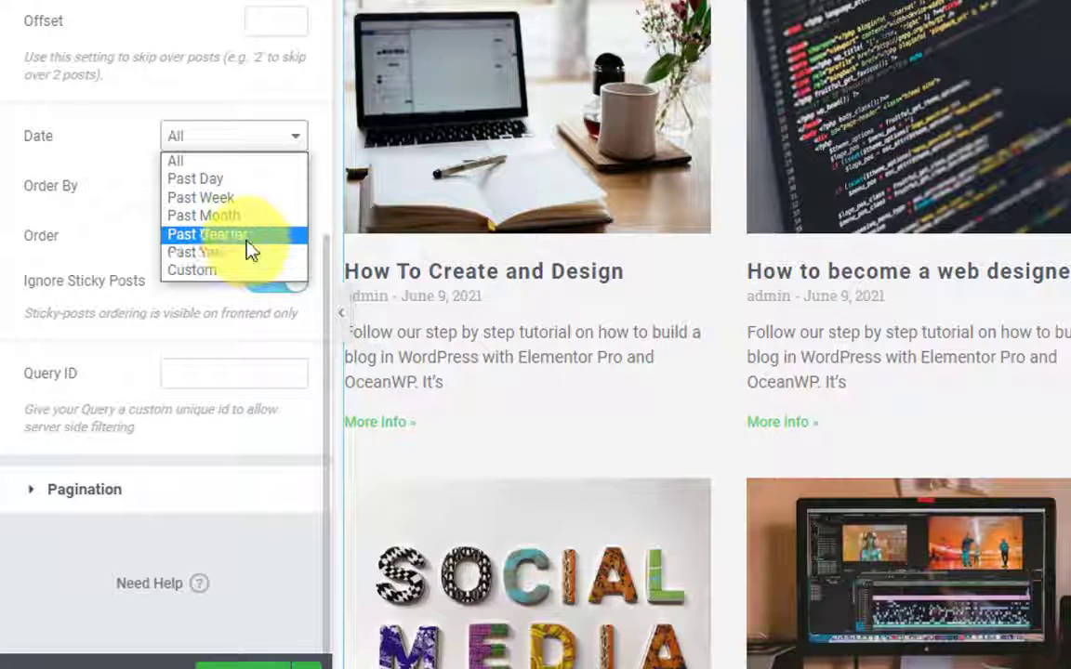
pyautogui.click(227, 271)
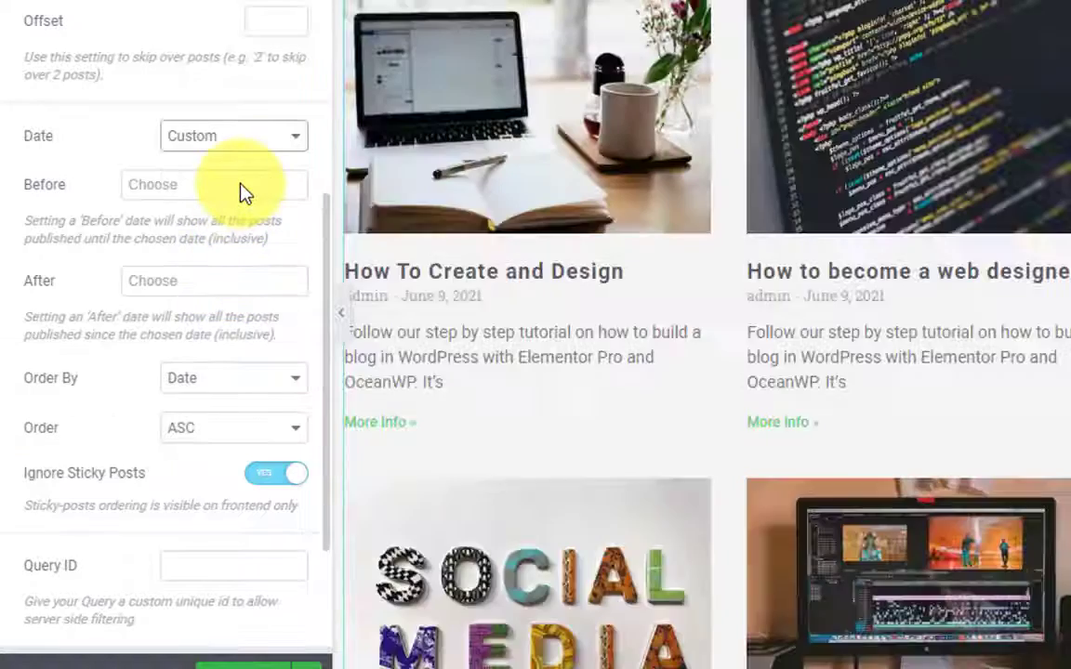
pyautogui.click(239, 188)
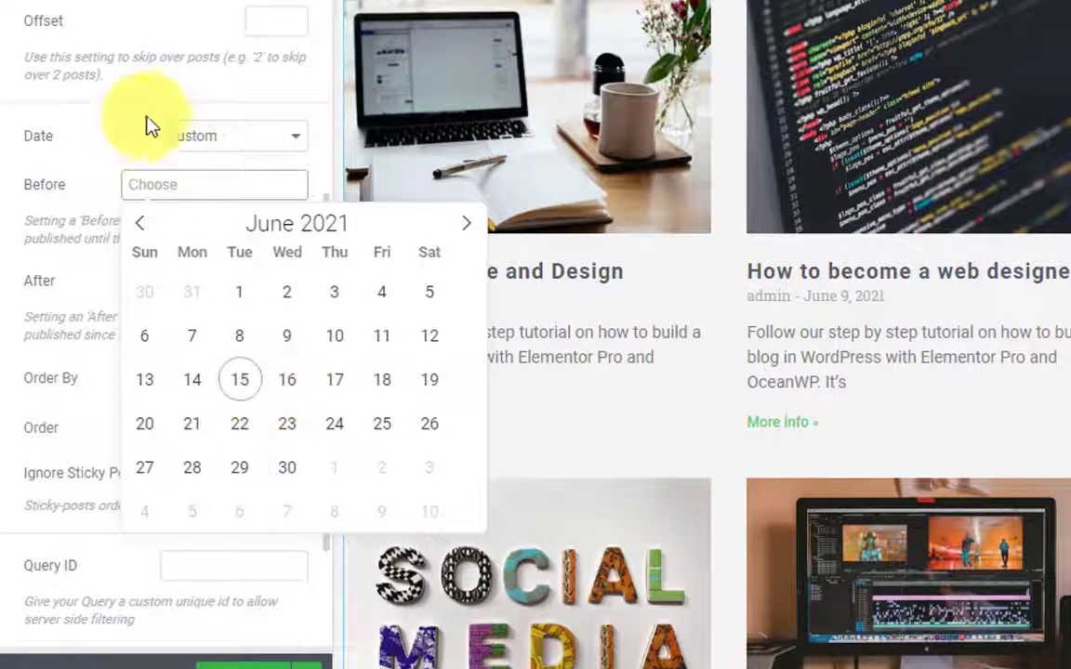
pyautogui.click(249, 148)
pyautogui.click(226, 163)
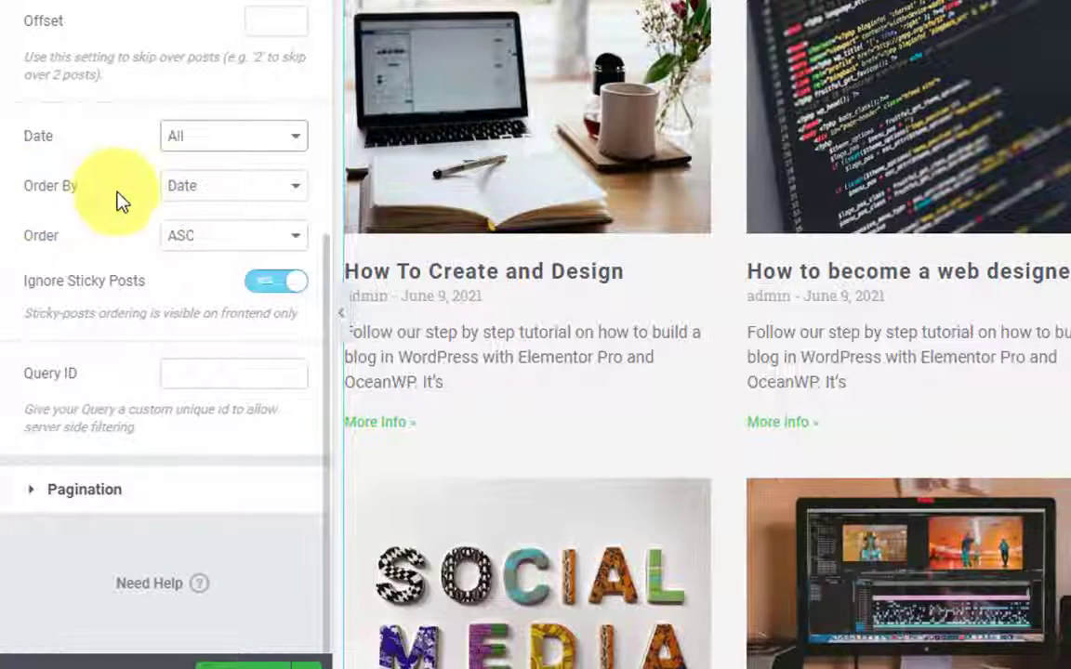
# - Inspect the query's Order By options and the remaining query settings, keeping the order by Date
pyautogui.click(269, 192)
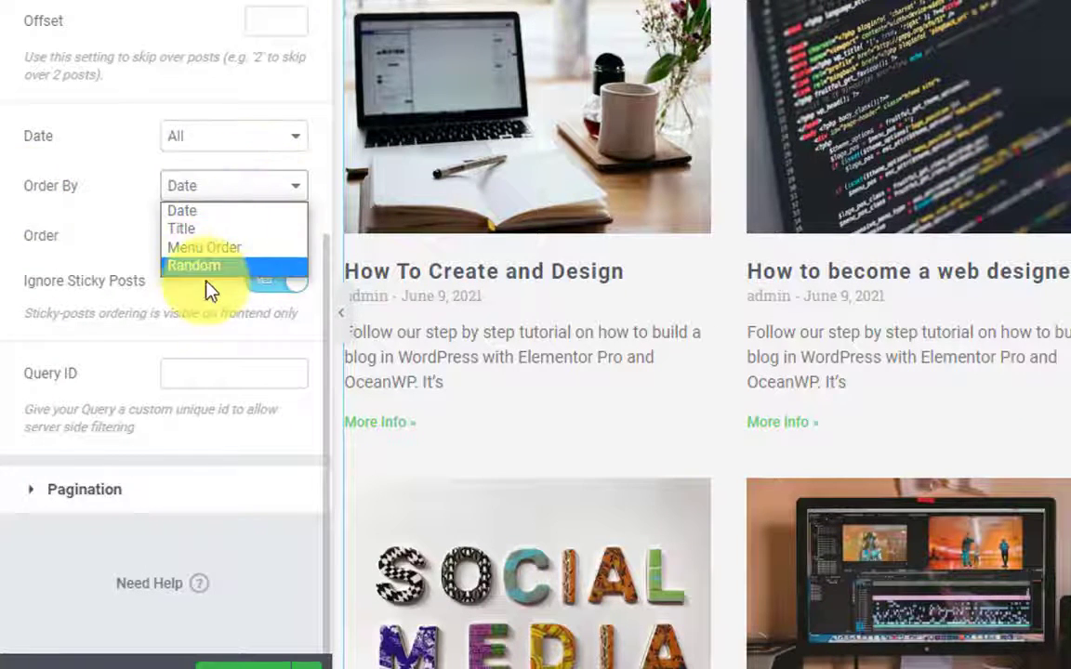
pyautogui.click(118, 164)
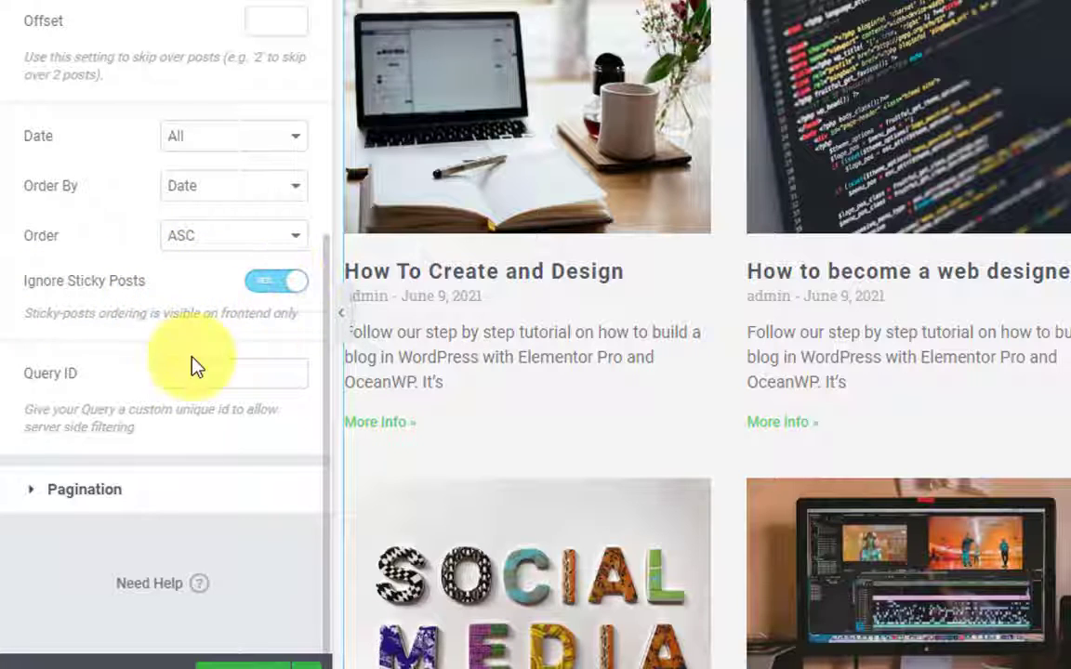
pyautogui.scroll(3, 163, 391)
pyautogui.scroll(-3, 163, 391)
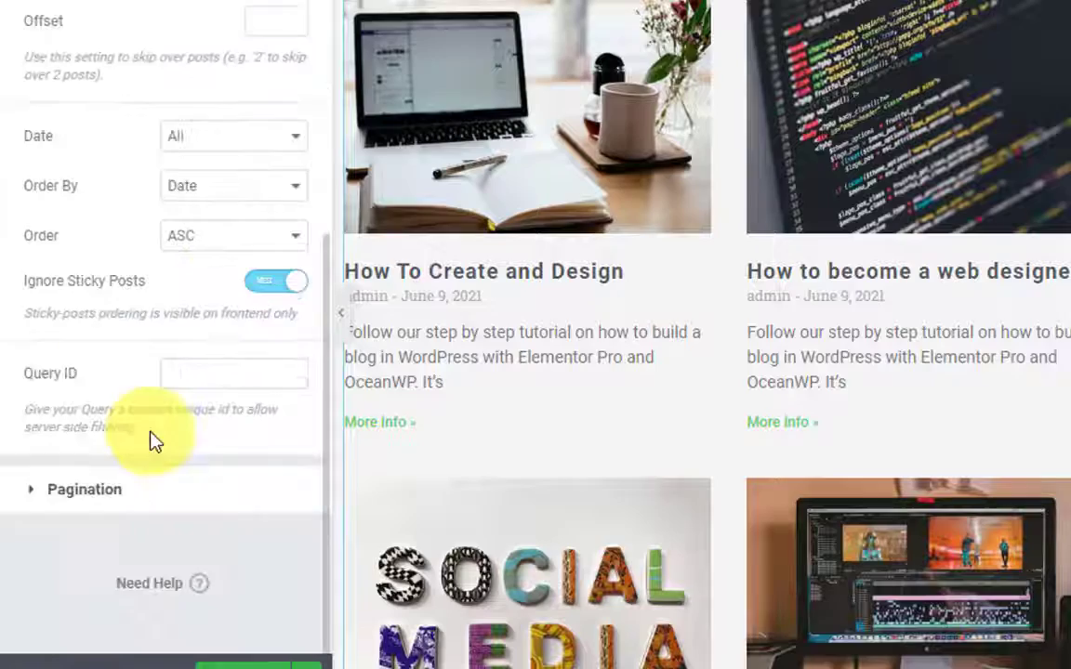
# - Open the Posts widget's Pagination settings and check the area below the last row of posts
pyautogui.click(146, 490)
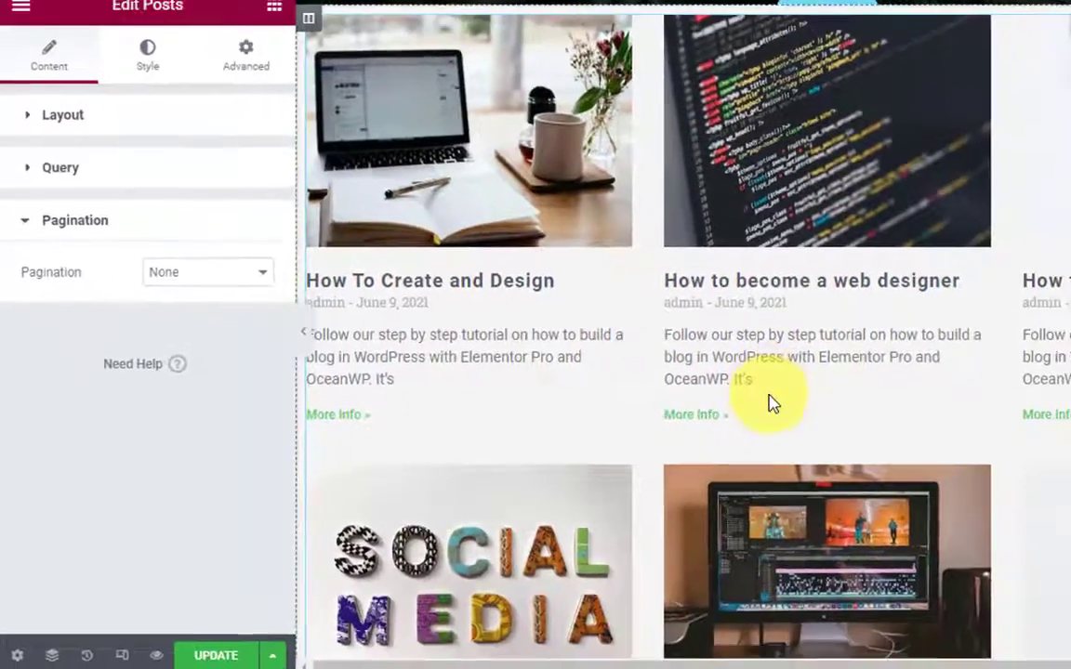
pyautogui.scroll(-3, 868, 394)
pyautogui.scroll(-2, 613, 409)
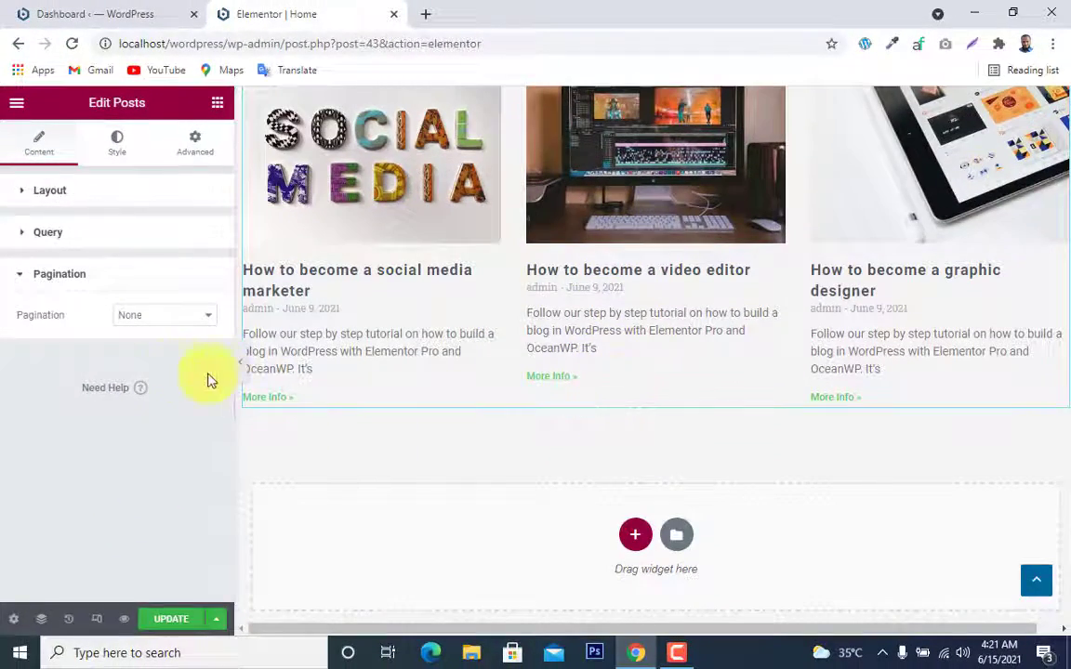